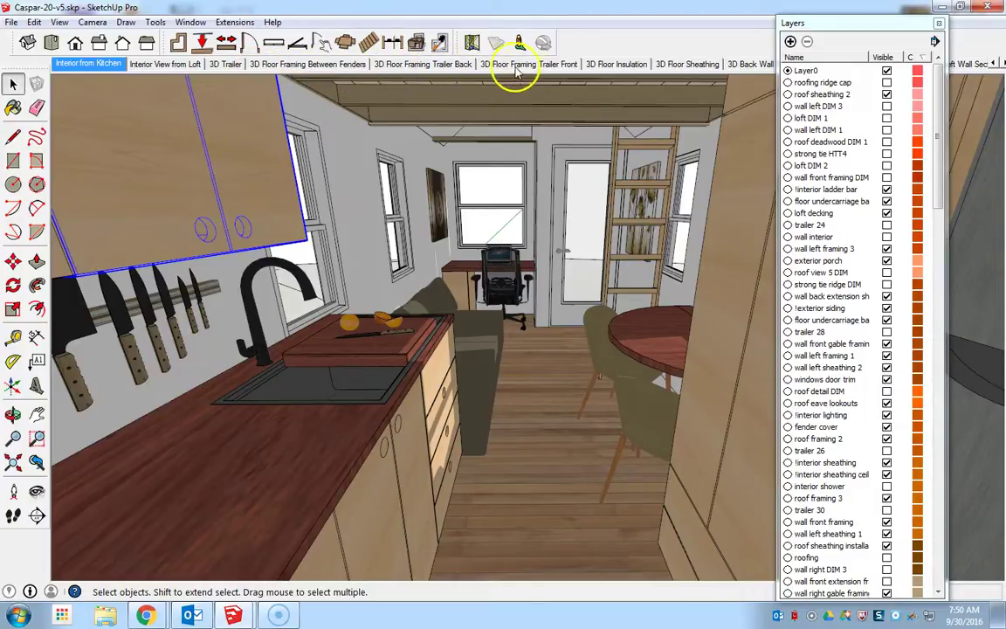
View the loft, trailer and floor framing scenes, ending on the Interior from Kitchen scene.
left_click(198, 66)
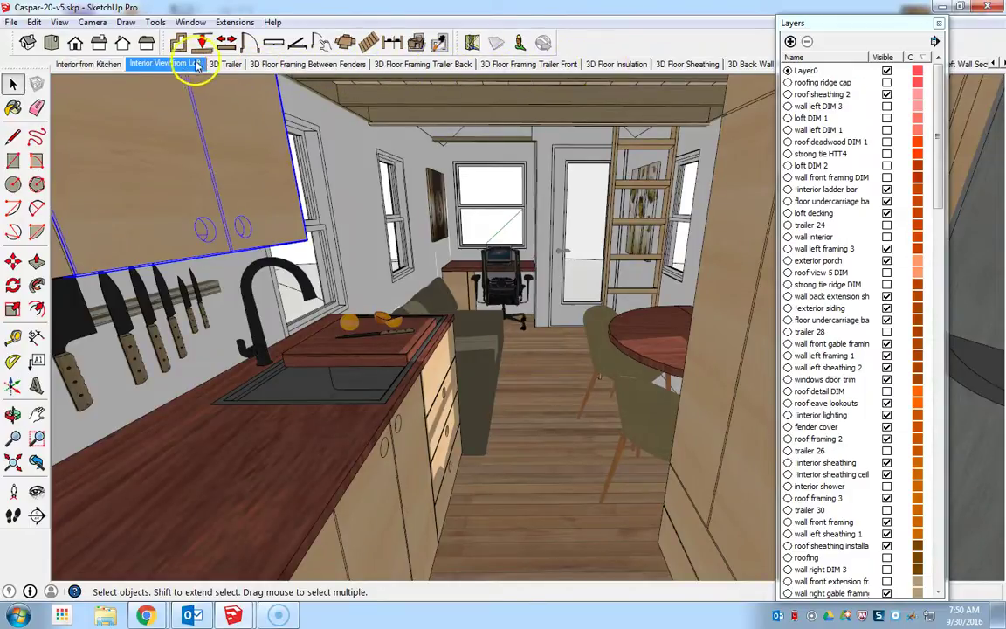
left_click(218, 66)
left_click(263, 67)
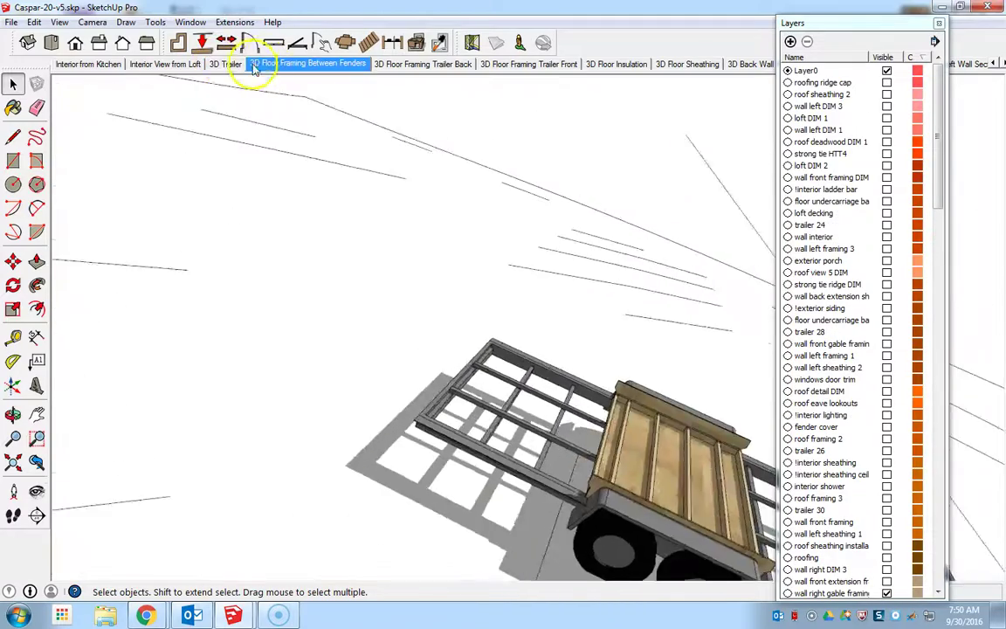
left_click(175, 64)
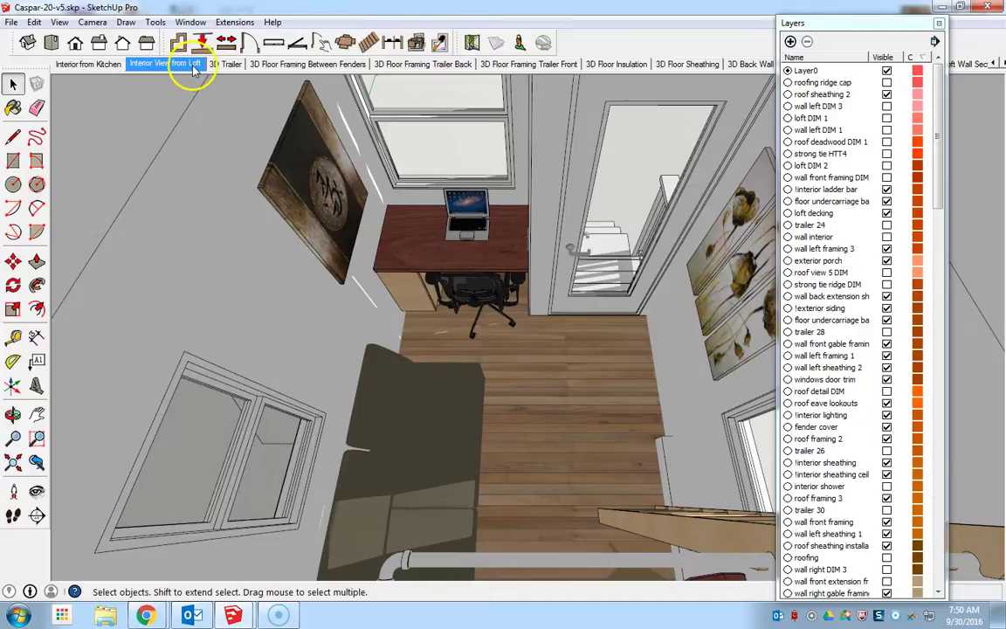
left_click(91, 65)
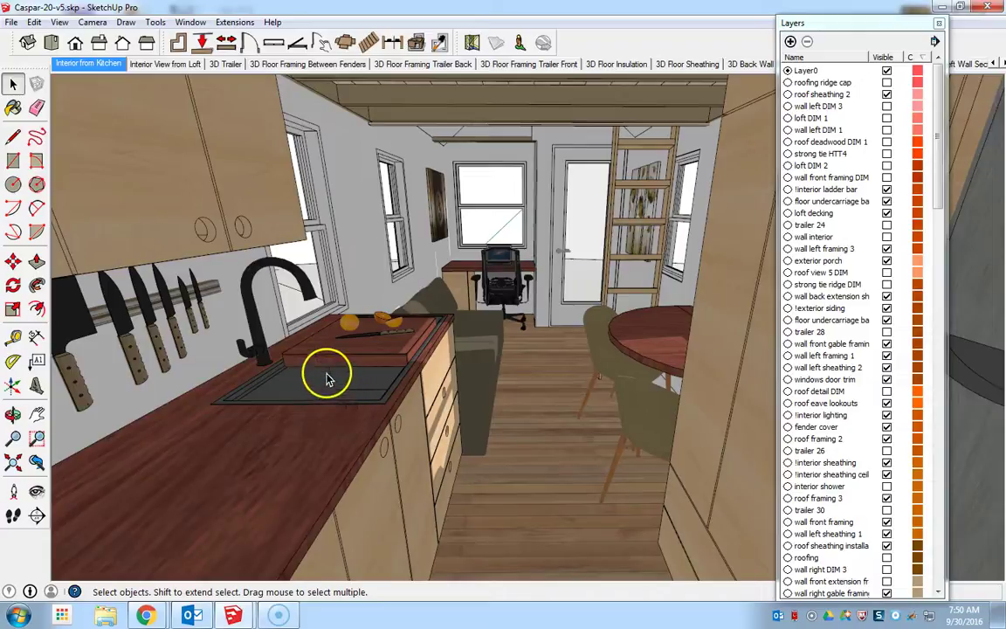
Inspect the upper kitchen cabinet's entity information and the list of layers available for it.
left_click(244, 229)
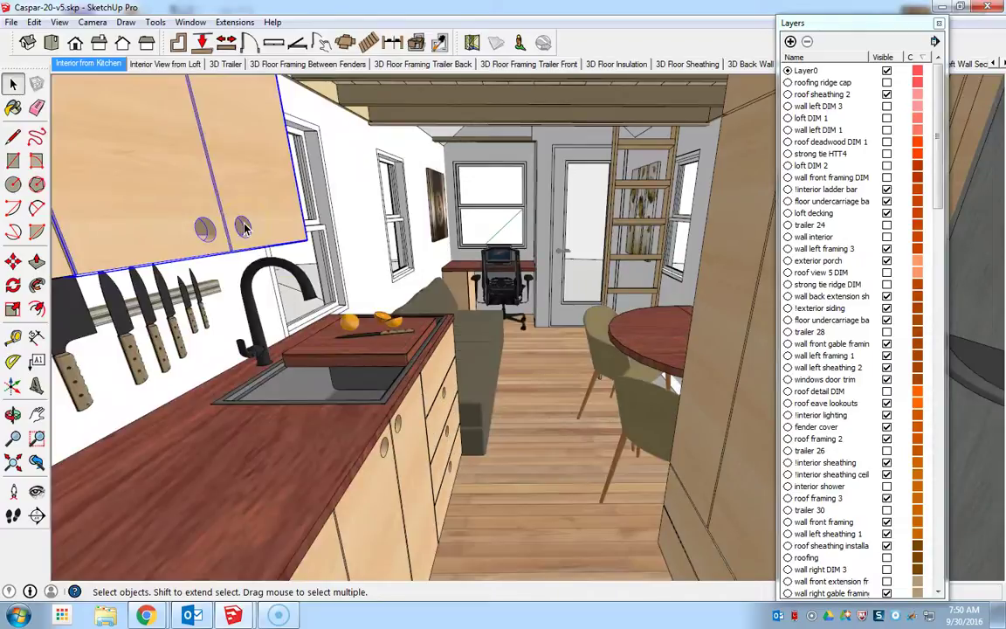
left_click(520, 273)
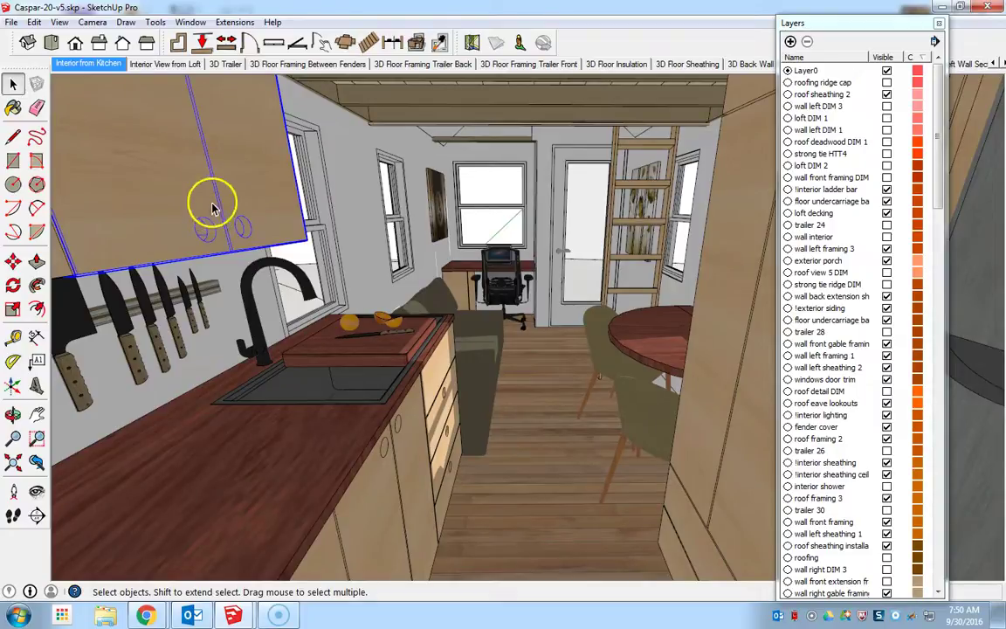
right_click(213, 187)
left_click(254, 191)
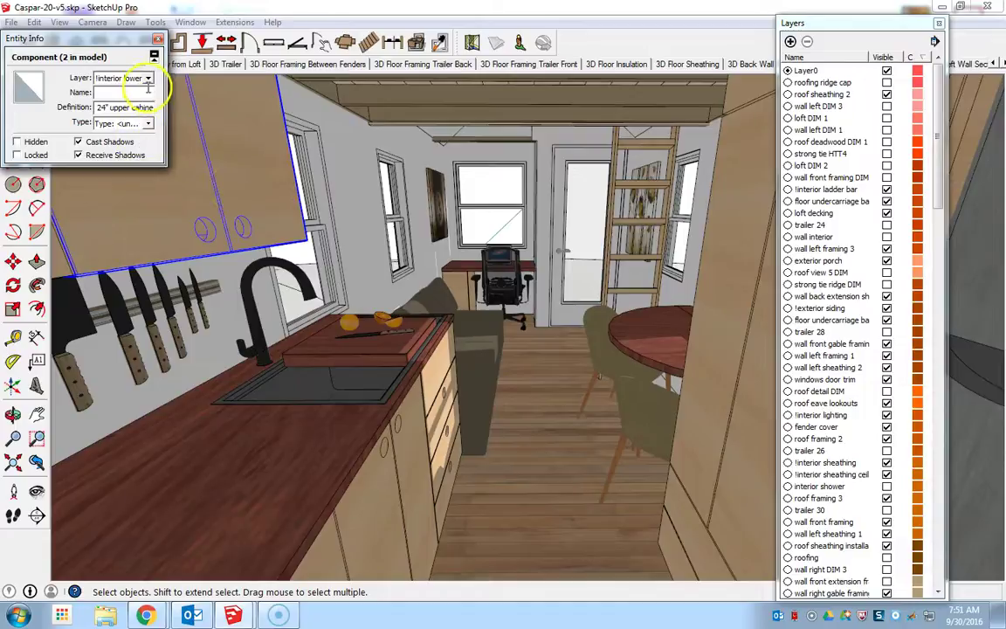
left_click(148, 80)
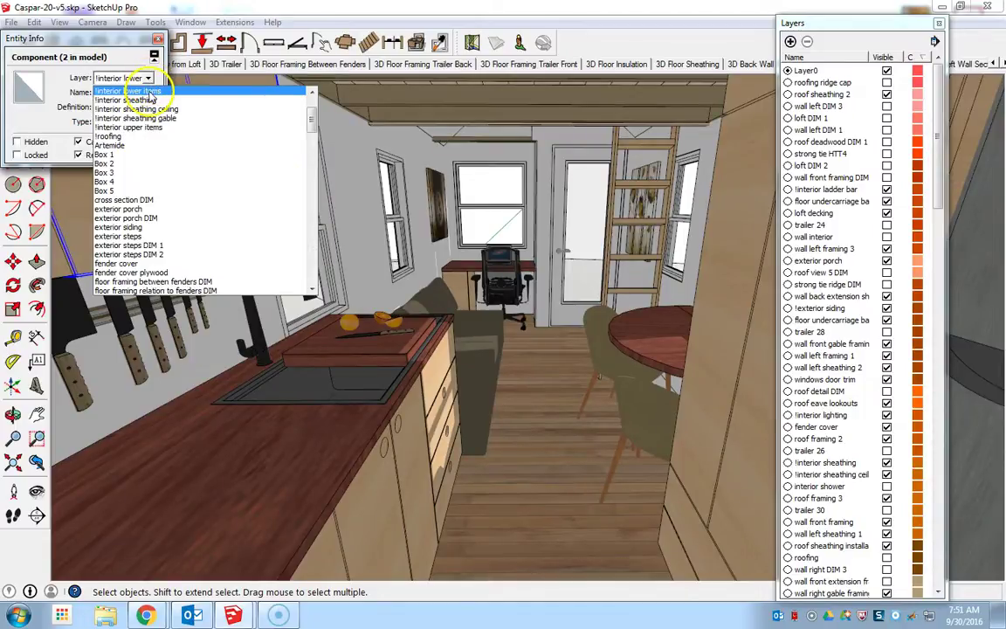
left_click(148, 80)
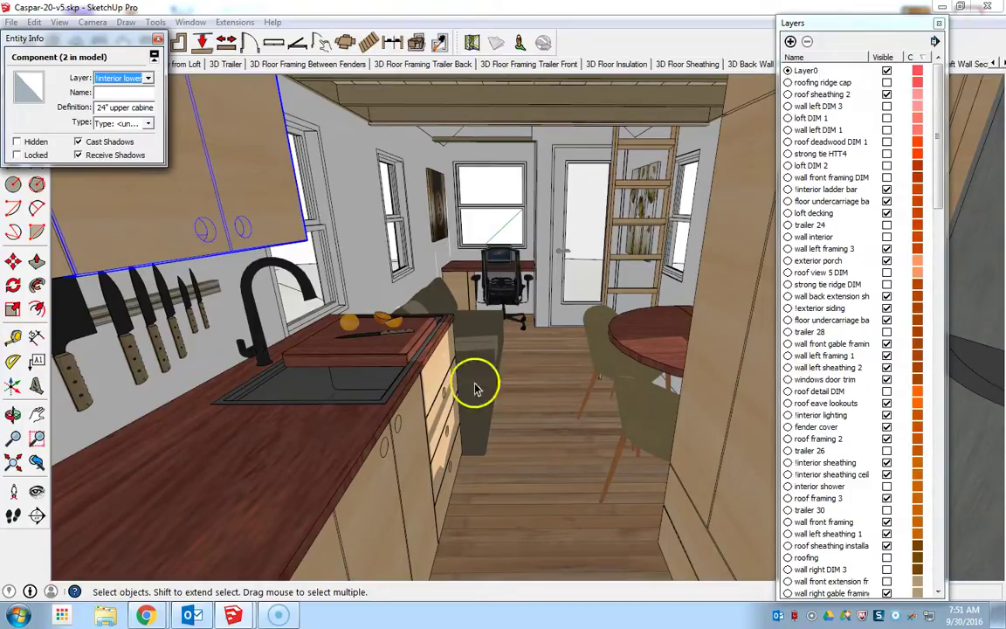
Inspect the entity information of the sofa beside the counter and the list of layers available for it.
left_click(472, 337)
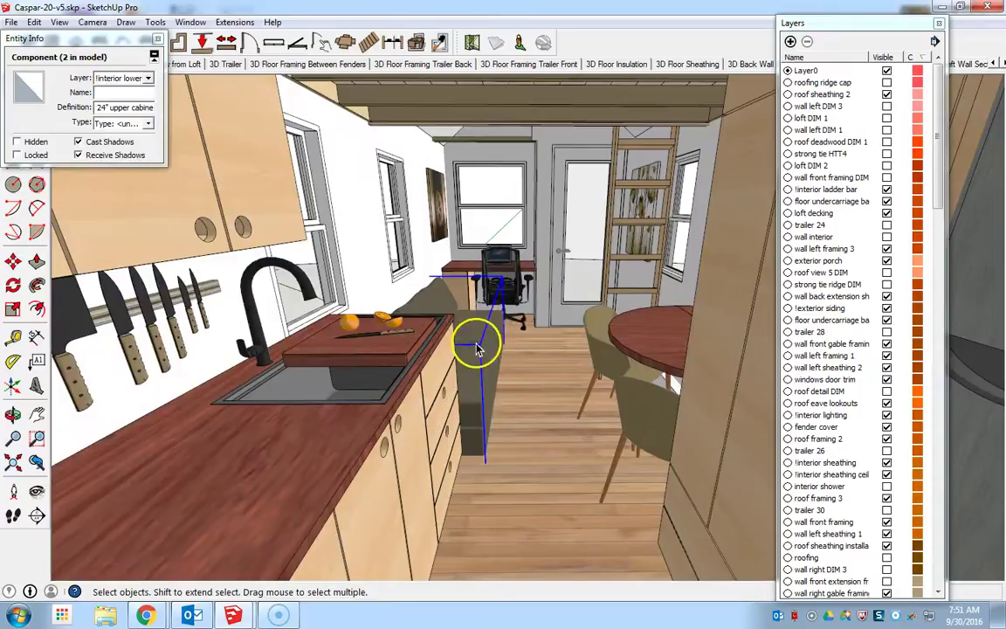
right_click(480, 333)
left_click(500, 336)
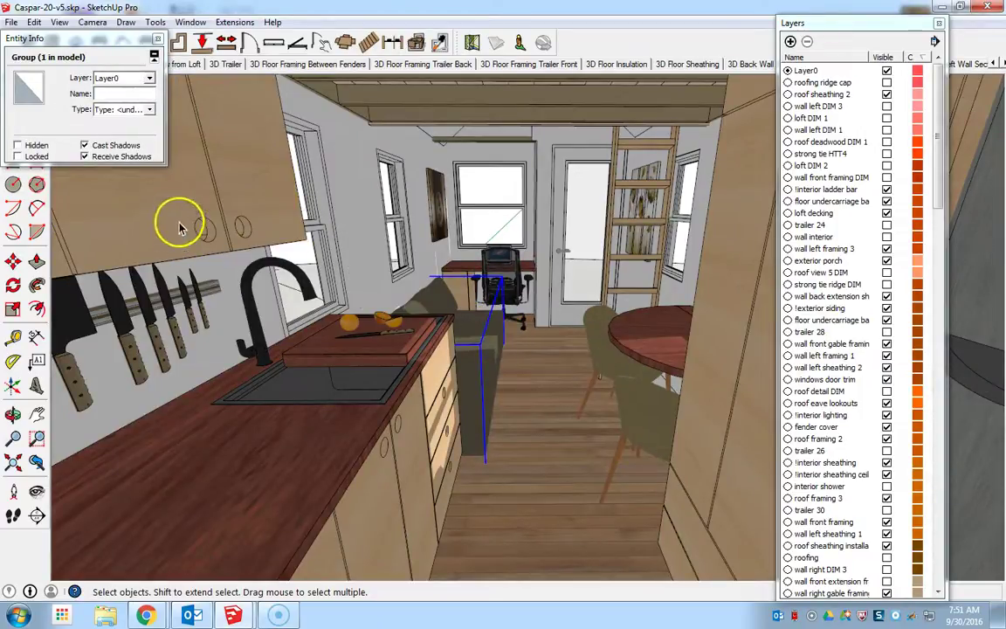
left_click(526, 383)
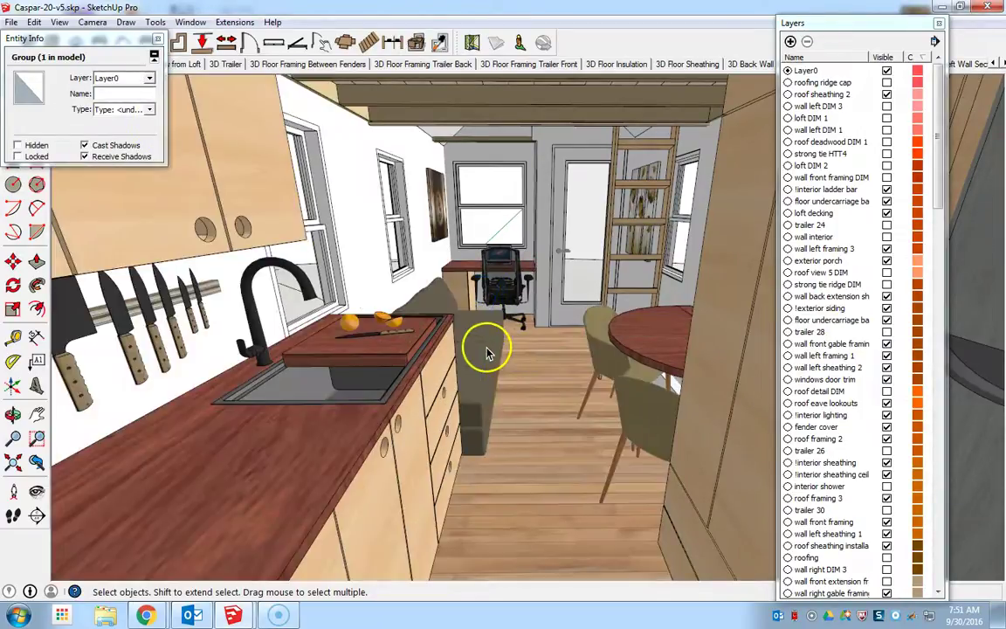
left_click(149, 79)
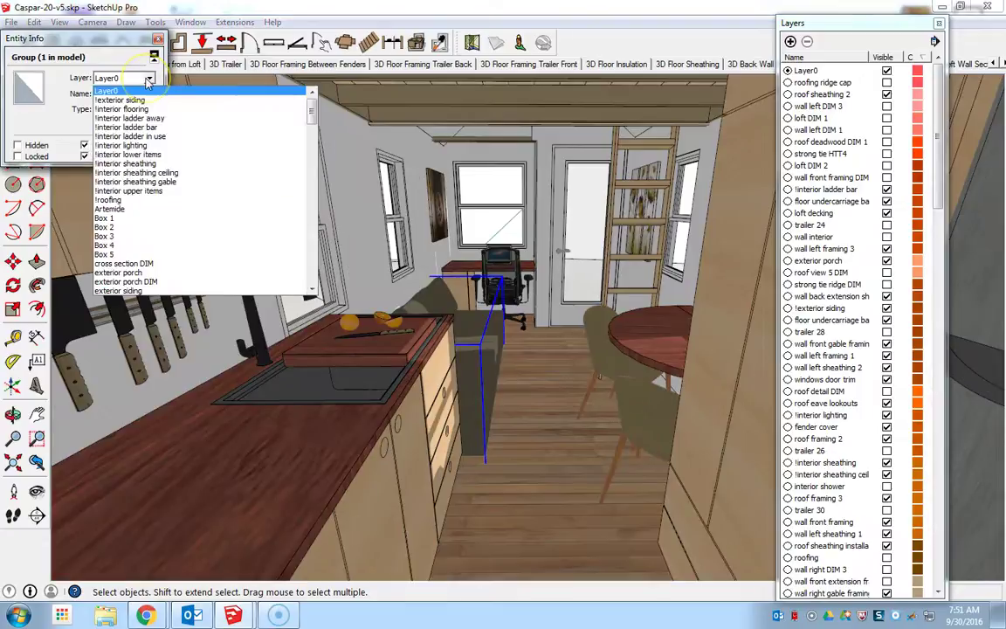
left_click(147, 81)
left_click(530, 350)
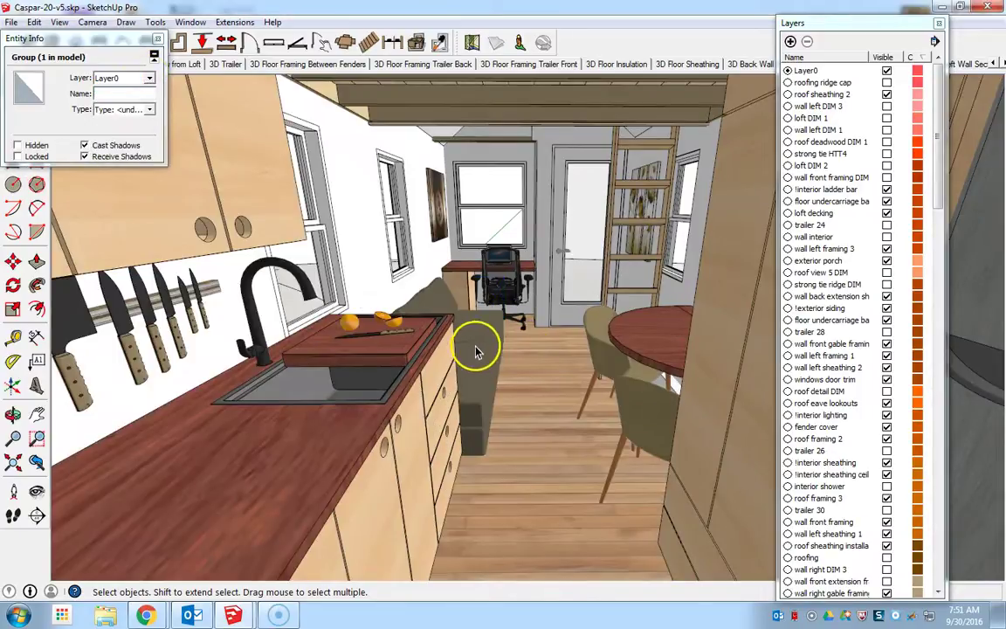
Check the floor component's entity information against the sofa's and close the information window.
left_click(480, 344)
left_click(579, 358)
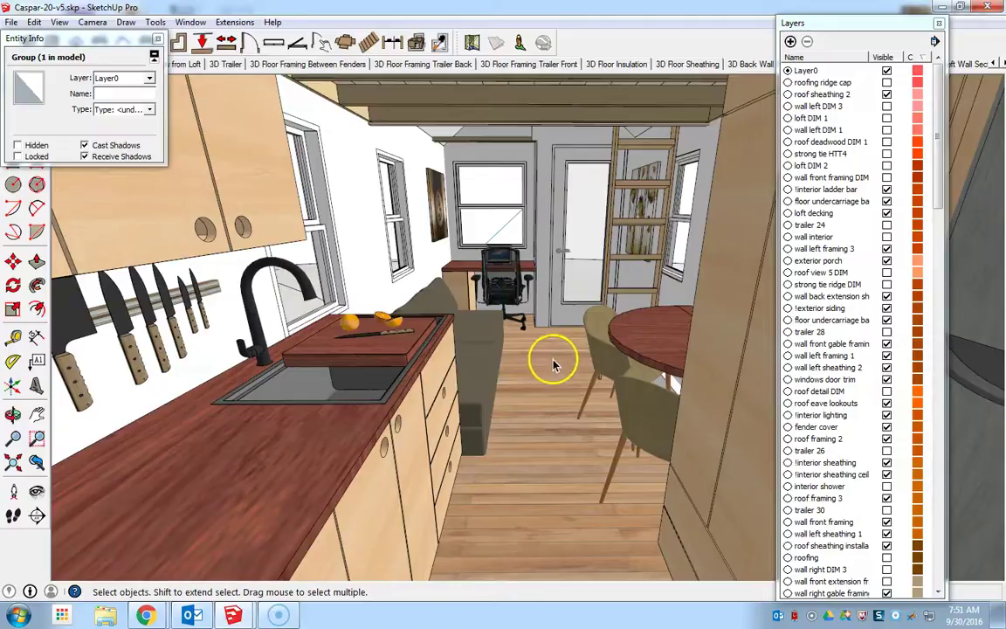
left_click(550, 366)
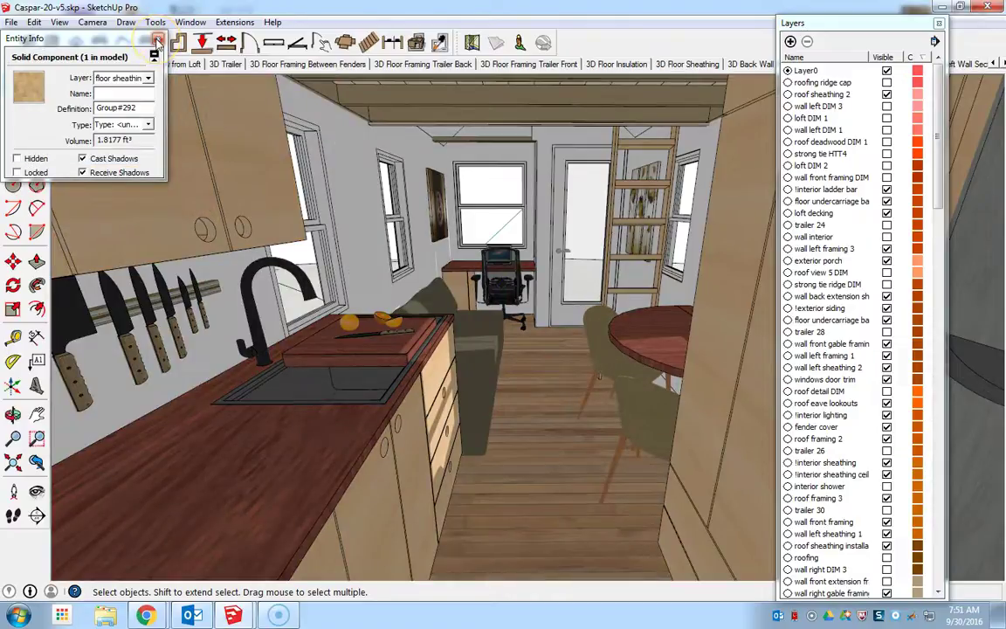
left_click(158, 40)
Import the SketchUp model ikea+sofa.skp from the Desktop, keeping the file type at SketchUp Files (*.skp).
left_click(11, 22)
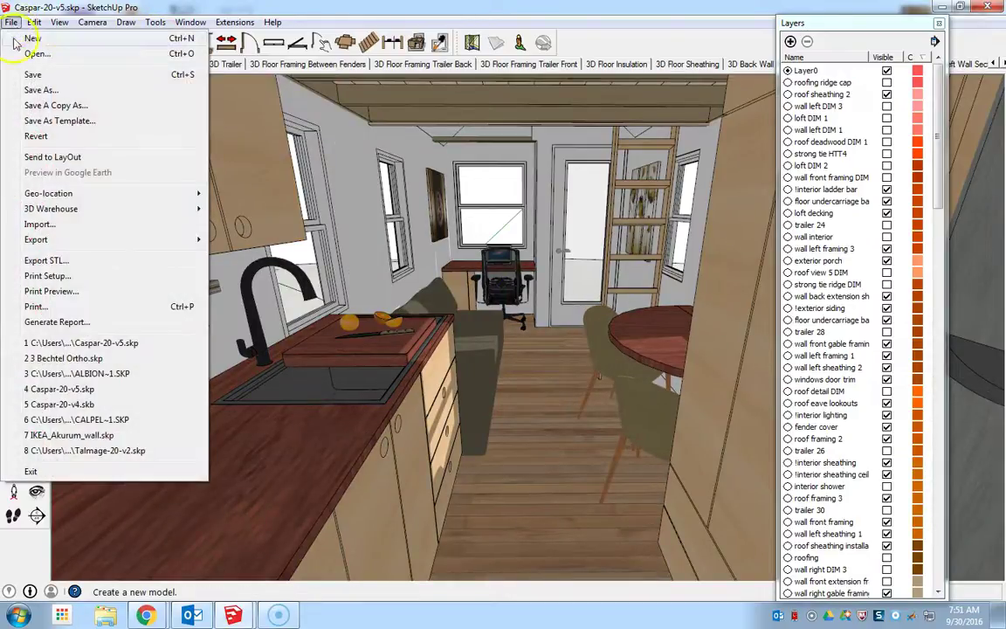
left_click(63, 225)
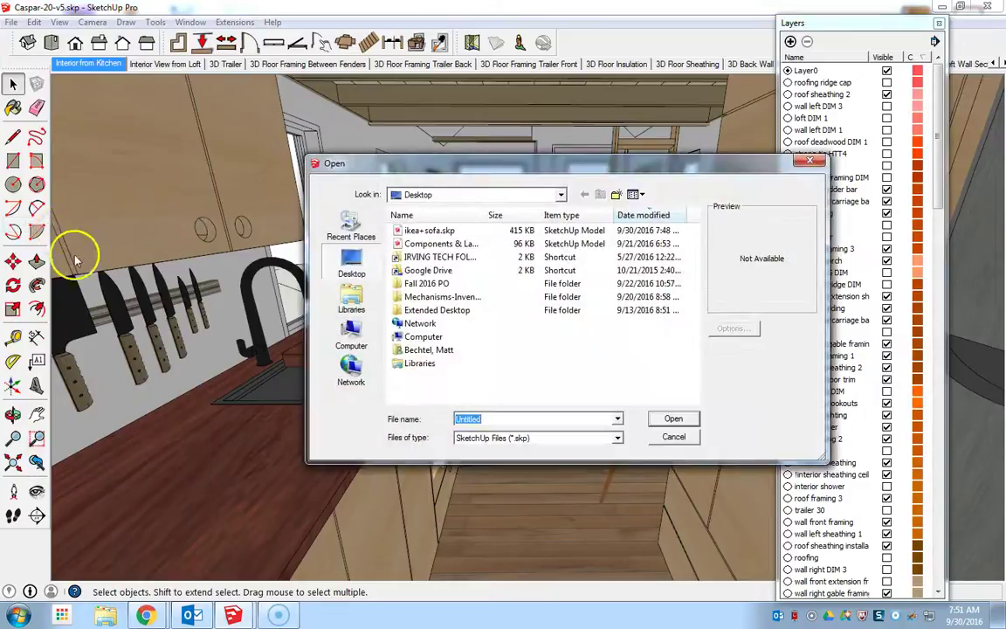
left_click(416, 235)
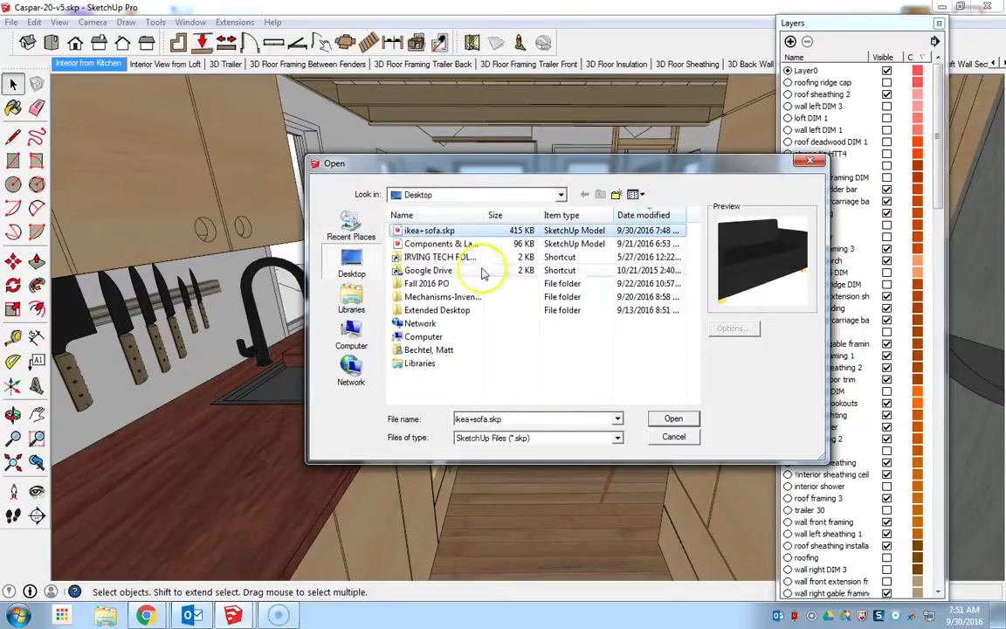
left_click(536, 438)
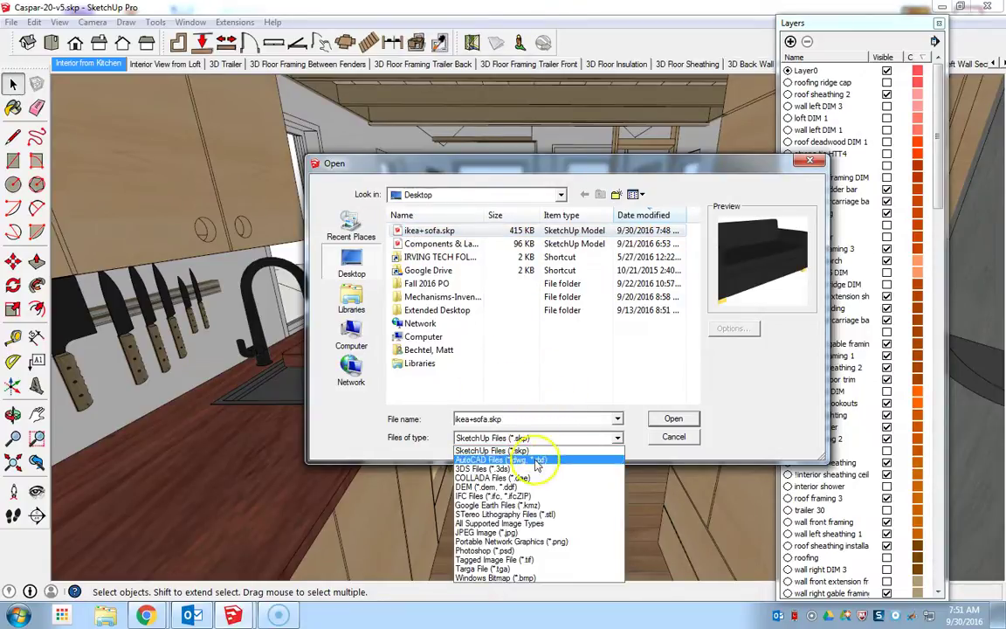
left_click(532, 450)
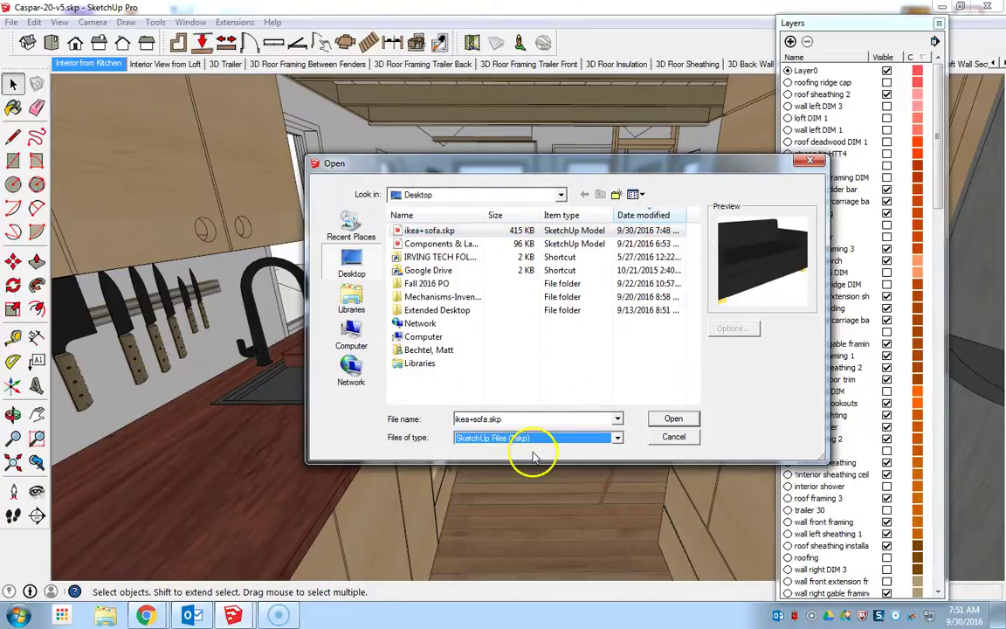
left_click(673, 420)
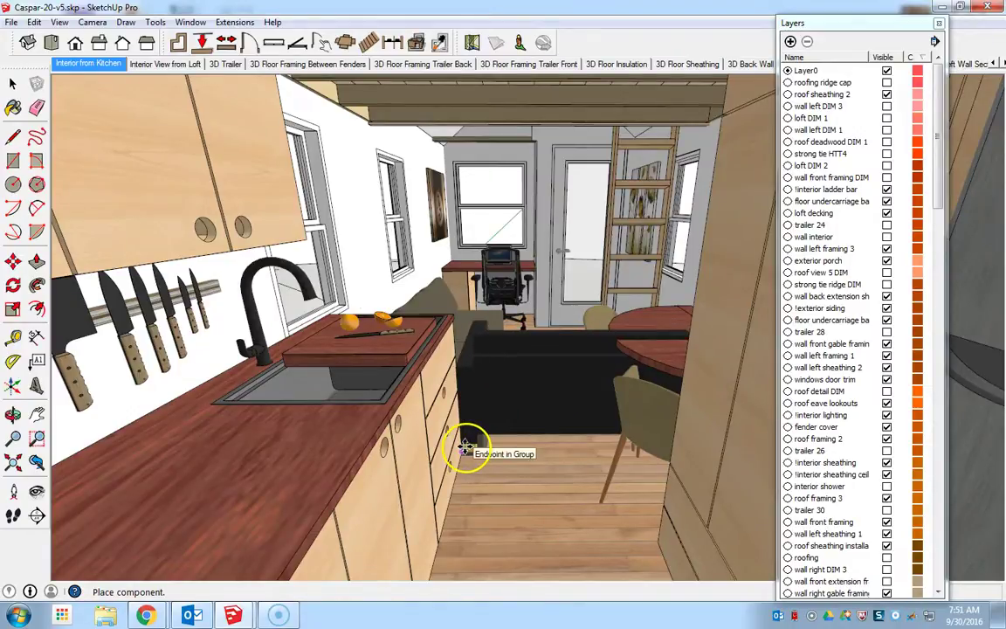
Place the imported sofa on the open ground beside the house and explode its component once.
scroll(341, 447, "down", 5)
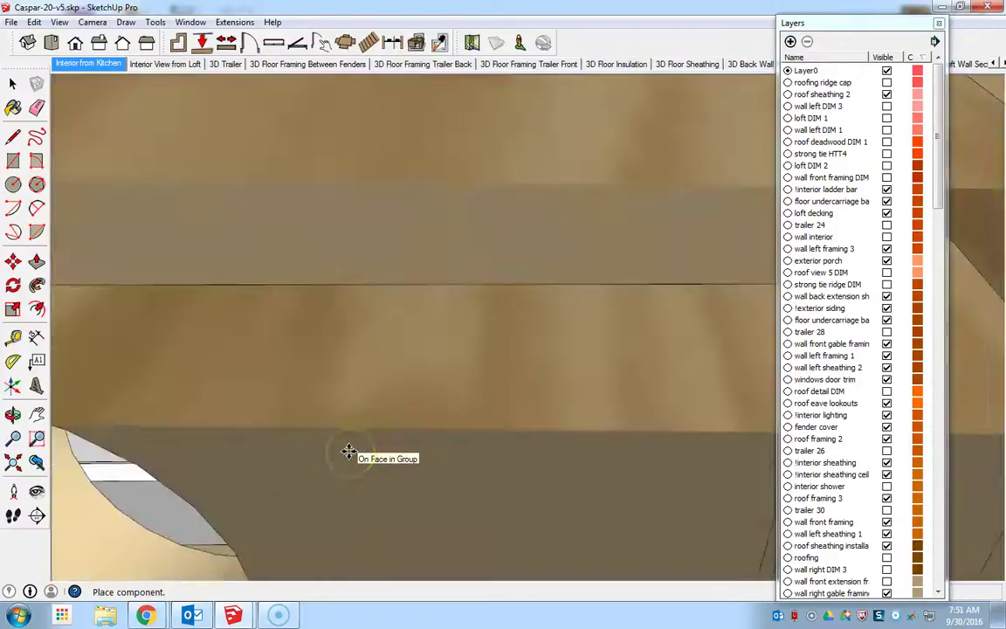
scroll(349, 451, "down", 6)
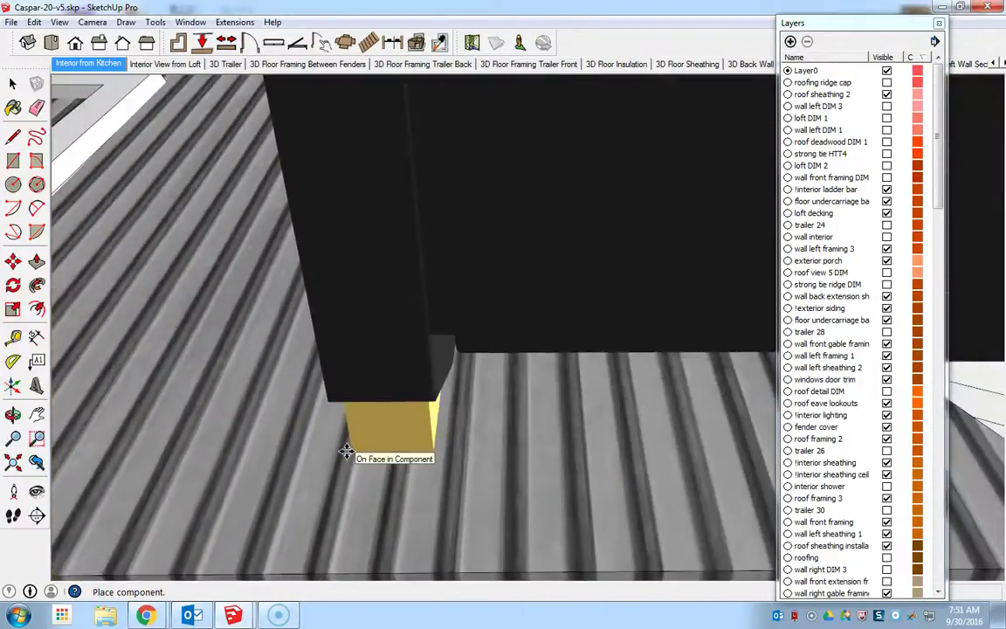
scroll(349, 452, "down", 10)
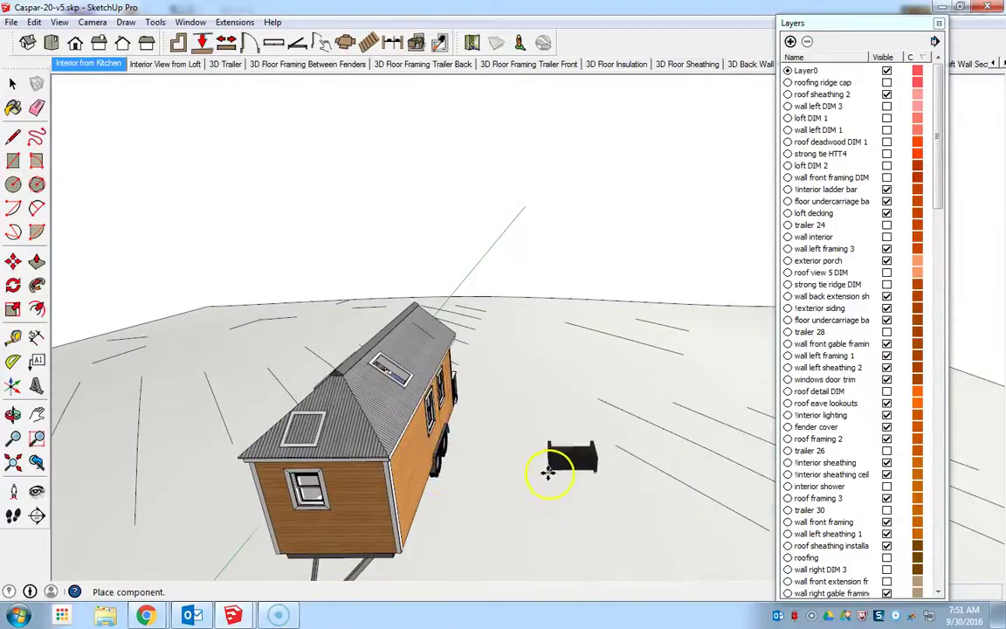
left_click(548, 471)
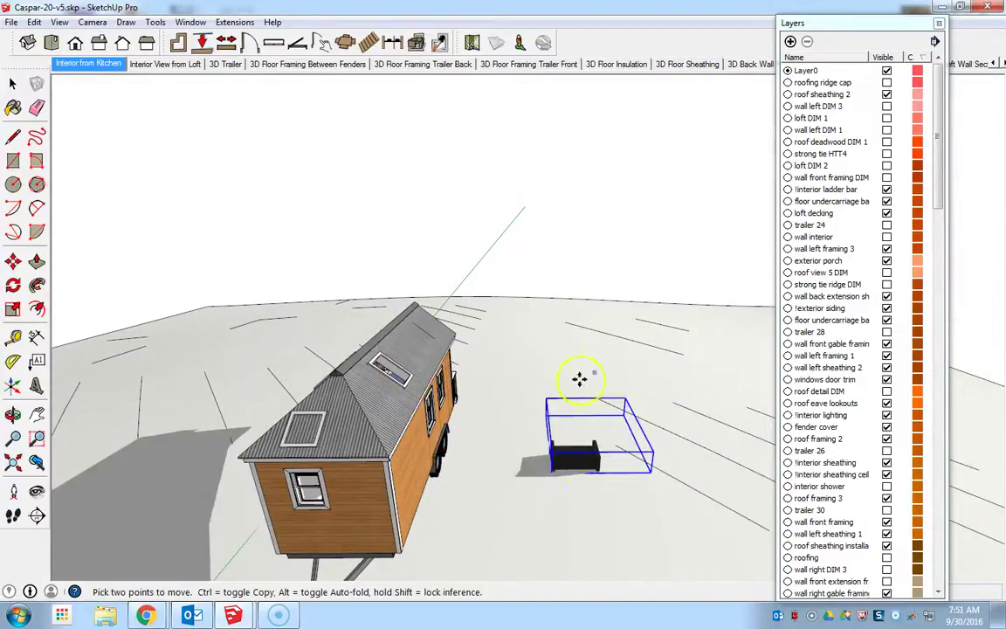
right_click(587, 447)
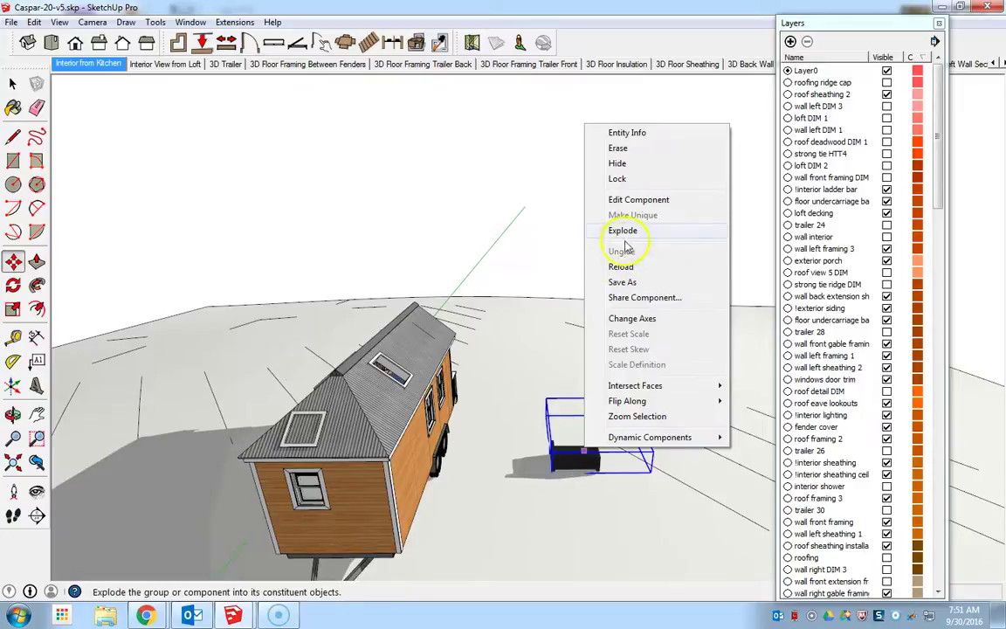
left_click(621, 228)
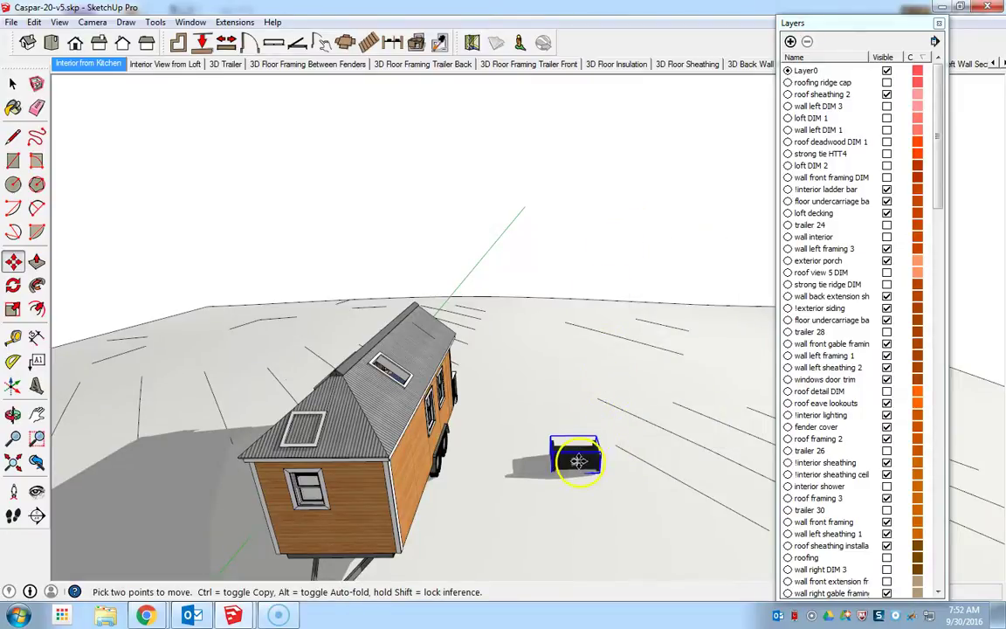
Delete the exploded sofa outside the house and return to the interior view from the kitchen.
scroll(580, 459, "up", 6)
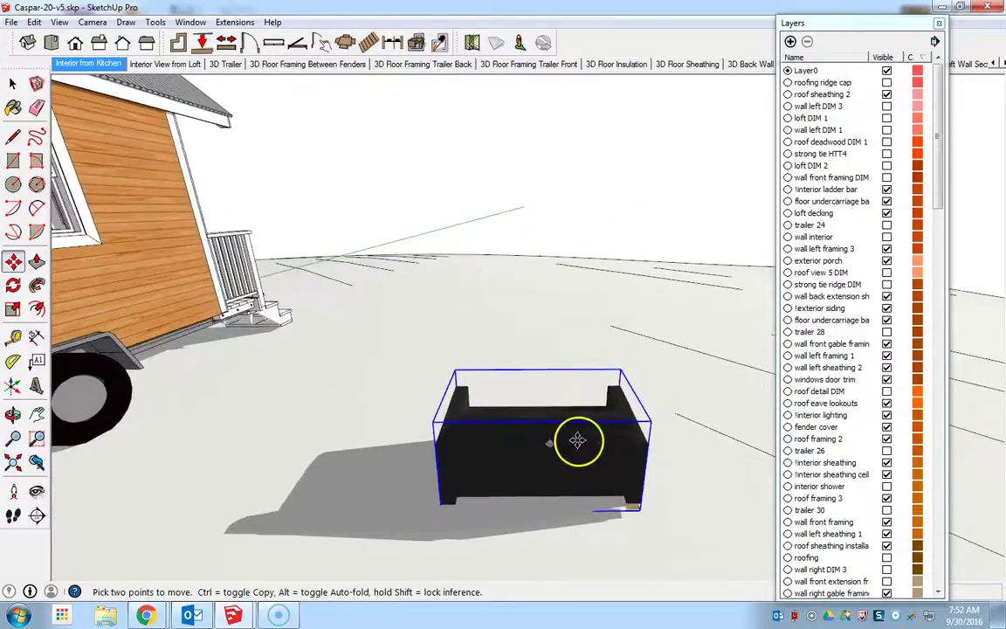
middle_click_drag(582, 439, 746, 404)
scroll(746, 404, "down", 4)
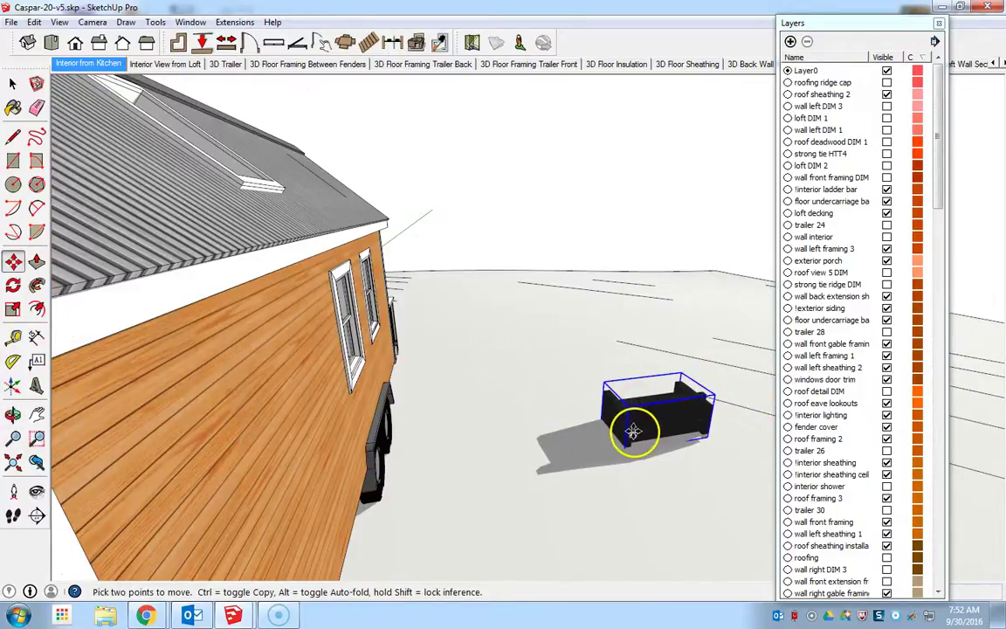
key("Delete")
middle_click_drag(689, 288, 427, 271)
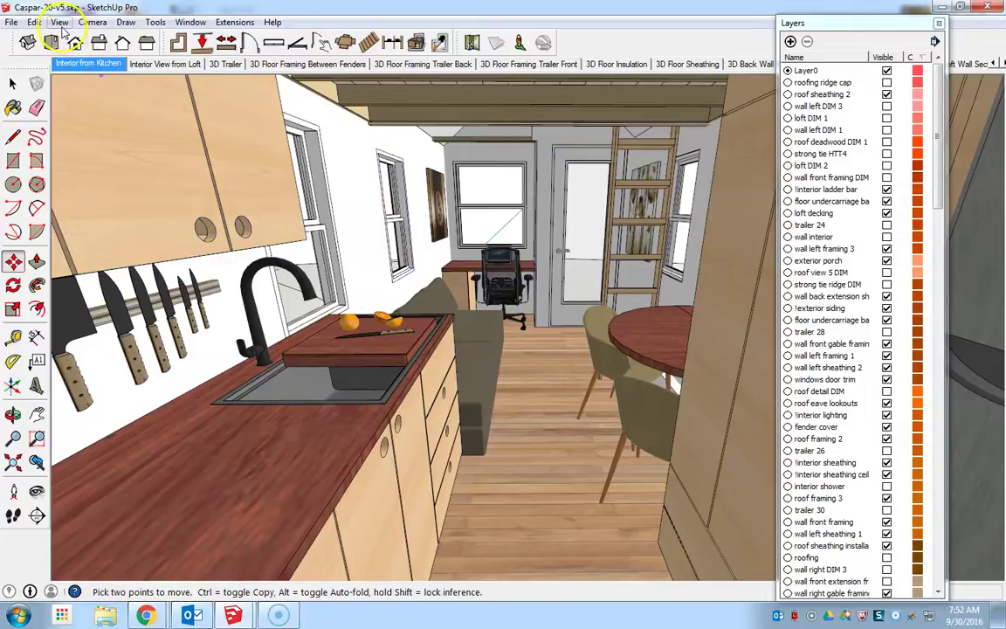
Import ikea+sofa.skp from the Desktop again and place the sofa inside the house near the end of the kitchen counter.
left_click(13, 21)
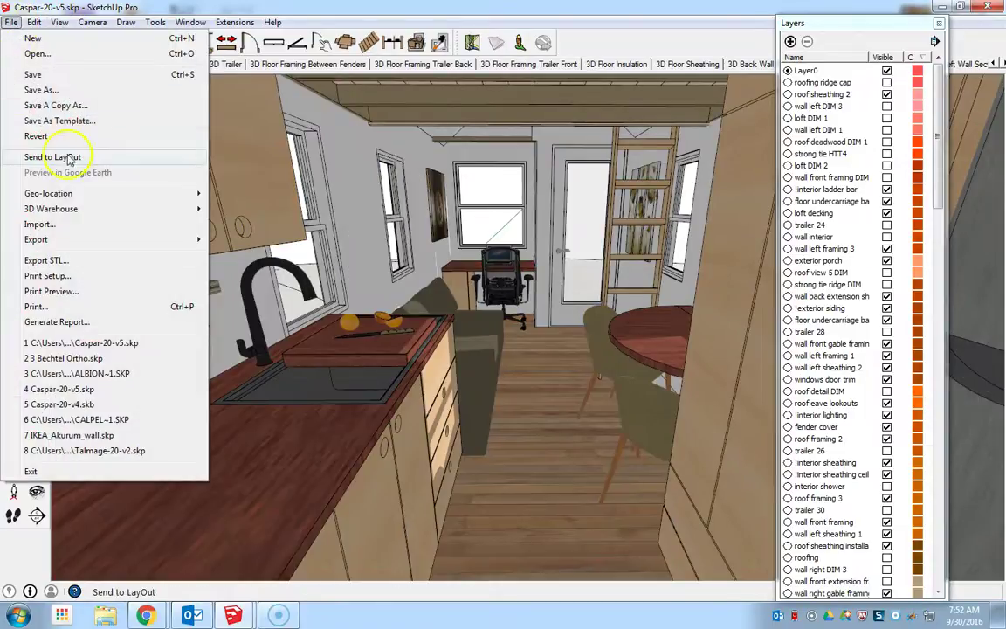
left_click(83, 223)
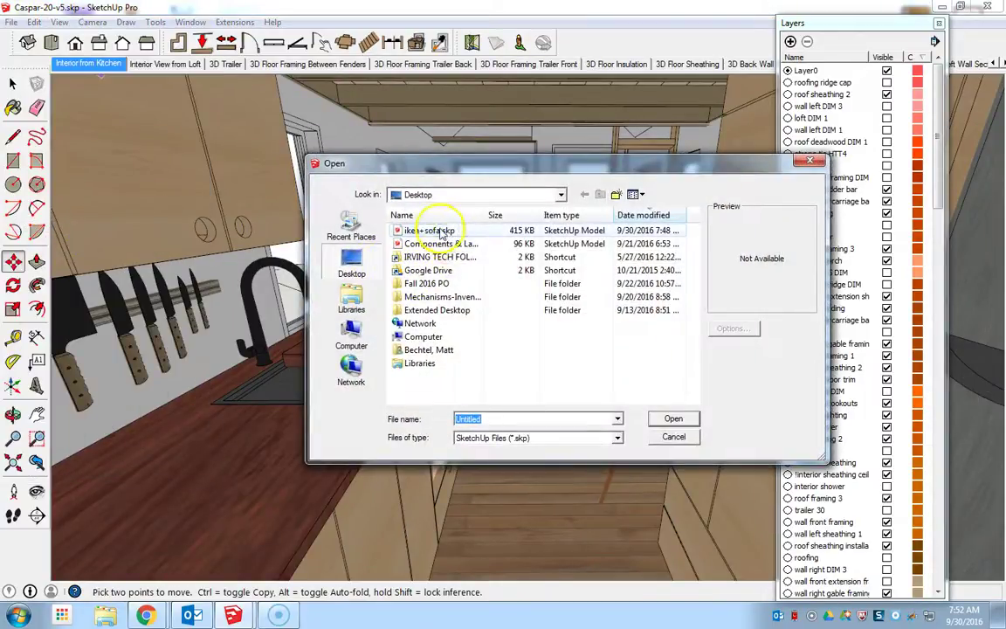
left_click(428, 230)
left_click(674, 420)
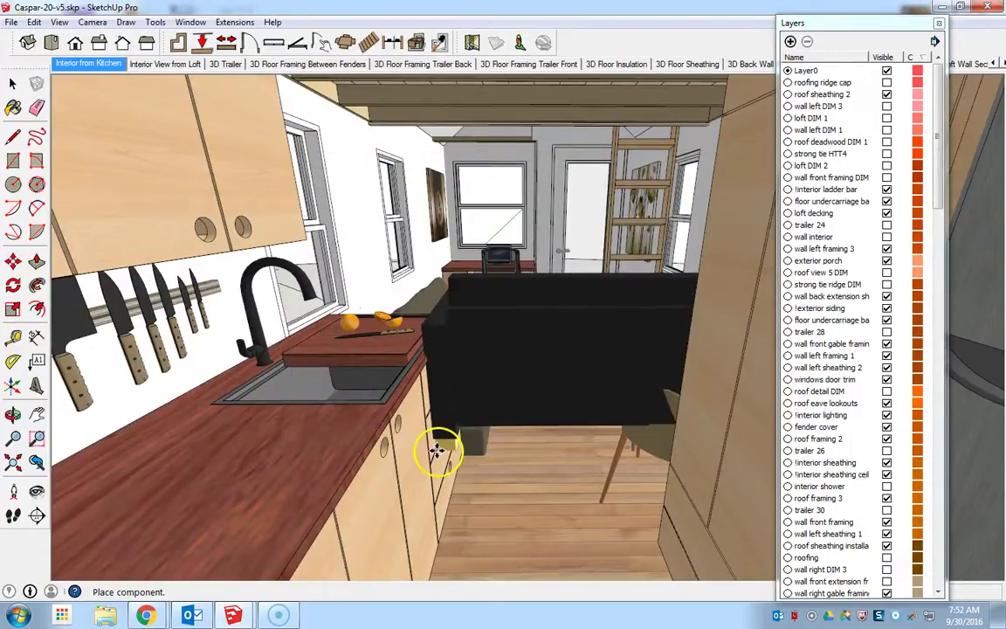
left_click(492, 337)
Assign the imported sofa component to the !interior lower items layer and close its entity information.
middle_click_drag(458, 366, 469, 398)
scroll(479, 434, "up", 5)
scroll(482, 370, "down", 2)
right_click(458, 277)
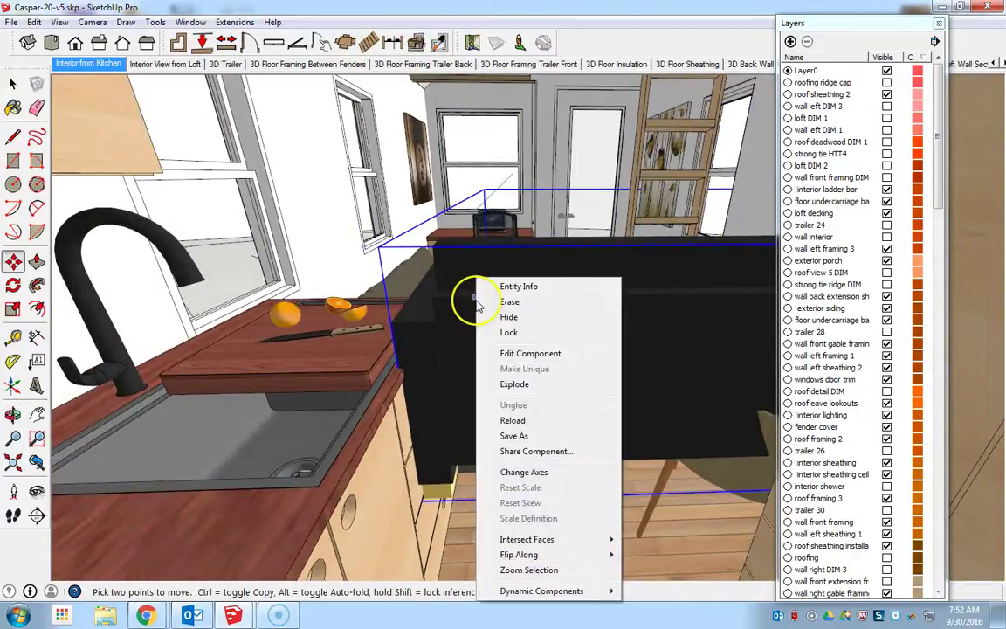
left_click(463, 284)
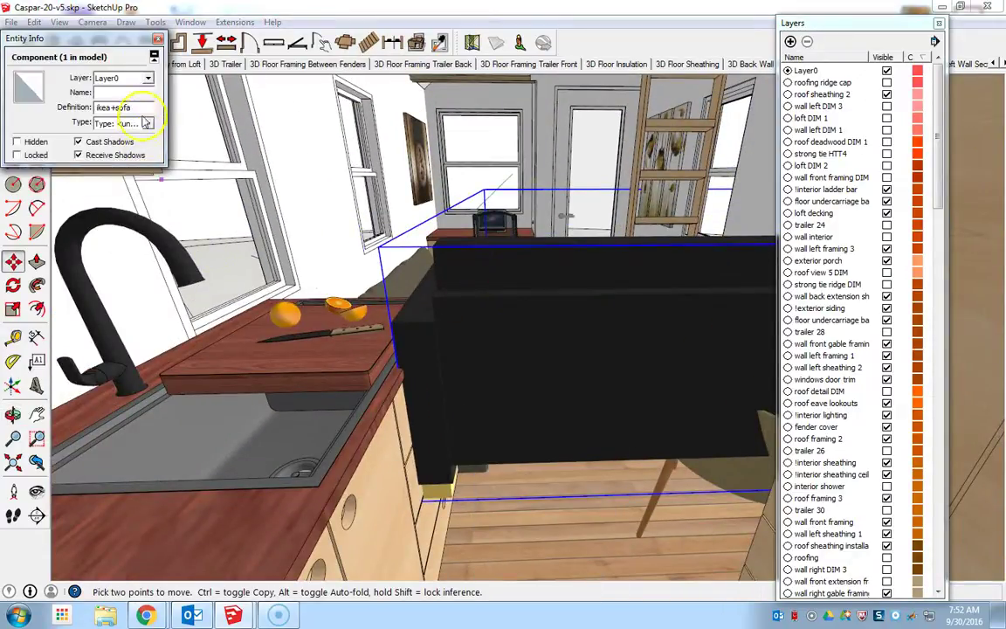
left_click(148, 80)
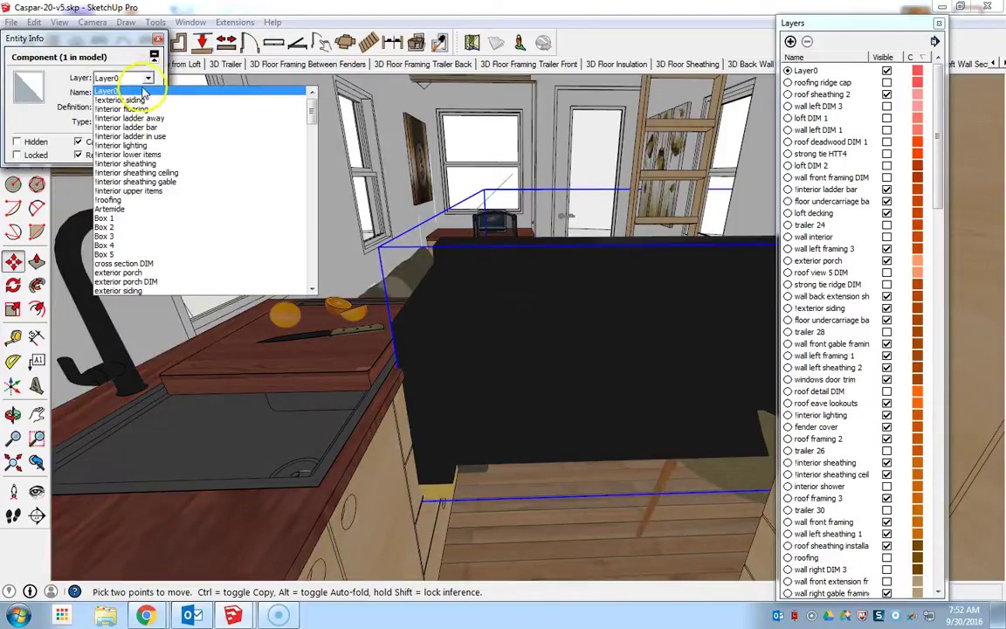
left_click(160, 155)
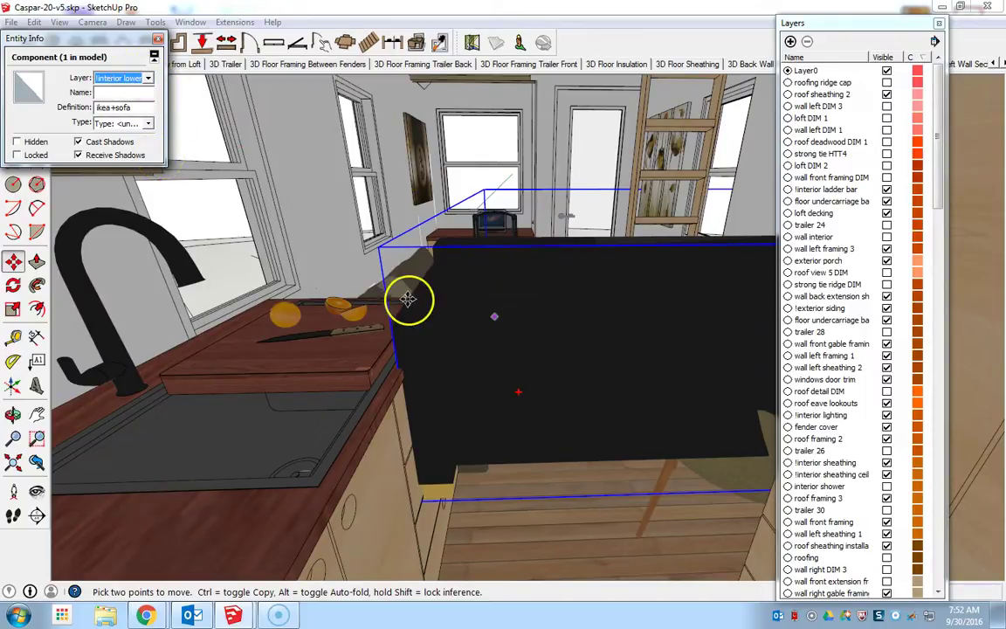
scroll(416, 304, "down", 1)
middle_click_drag(532, 286, 507, 389)
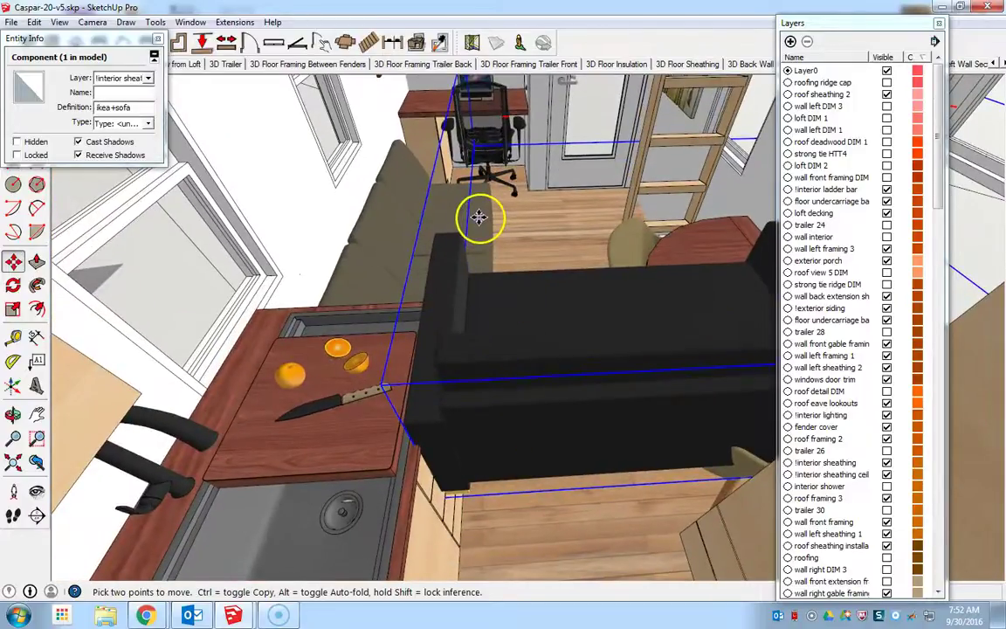
scroll(481, 262, "down", 1)
scroll(465, 303, "down", 1)
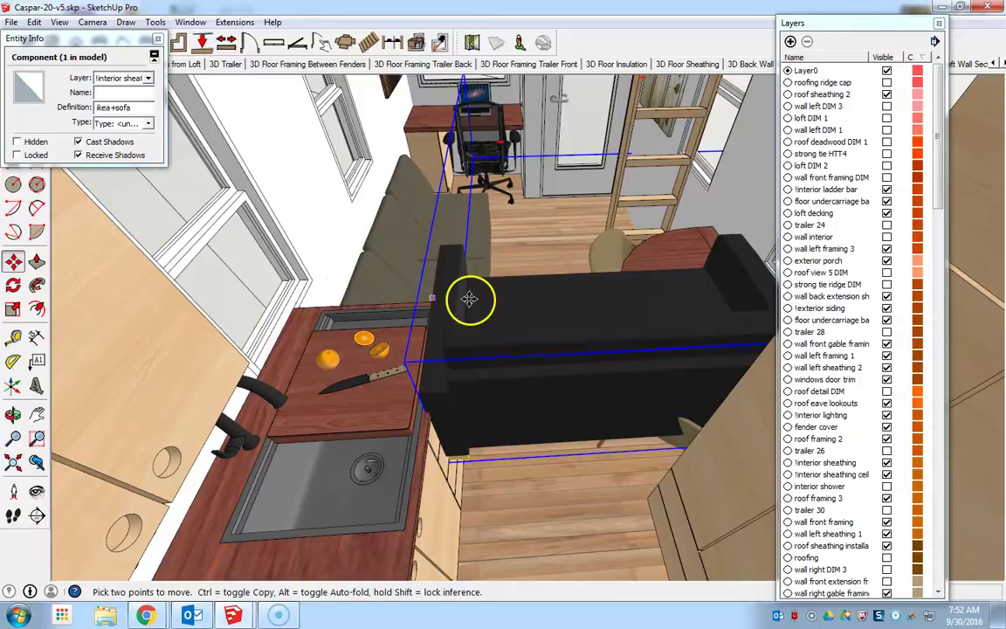
left_click(157, 39)
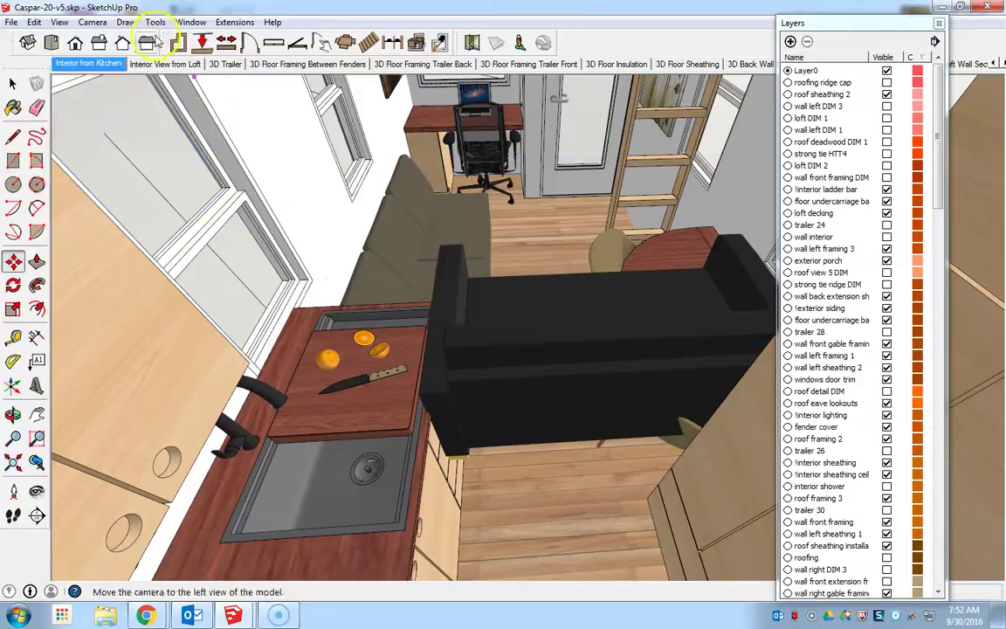
Explode the imported sofa component once and shift the sofa across the space between the kitchen counter and the table.
right_click(486, 280)
left_click(535, 383)
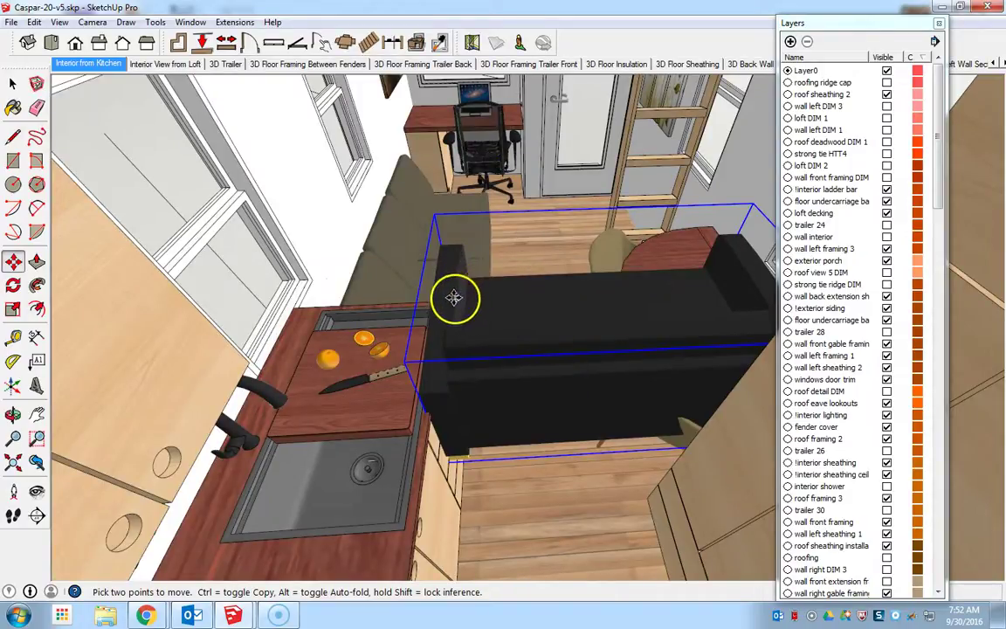
mouse_move(455, 294)
left_mouse_down()
mouse_move(401, 247)
mouse_move(452, 225)
mouse_move(493, 224)
left_mouse_up()
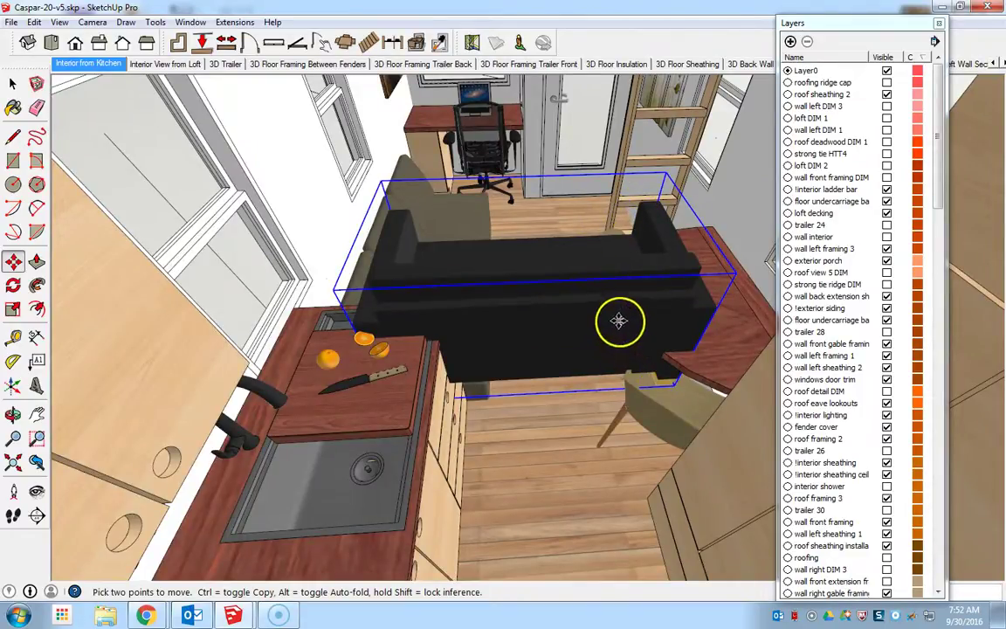
scroll(591, 325, "up", 1)
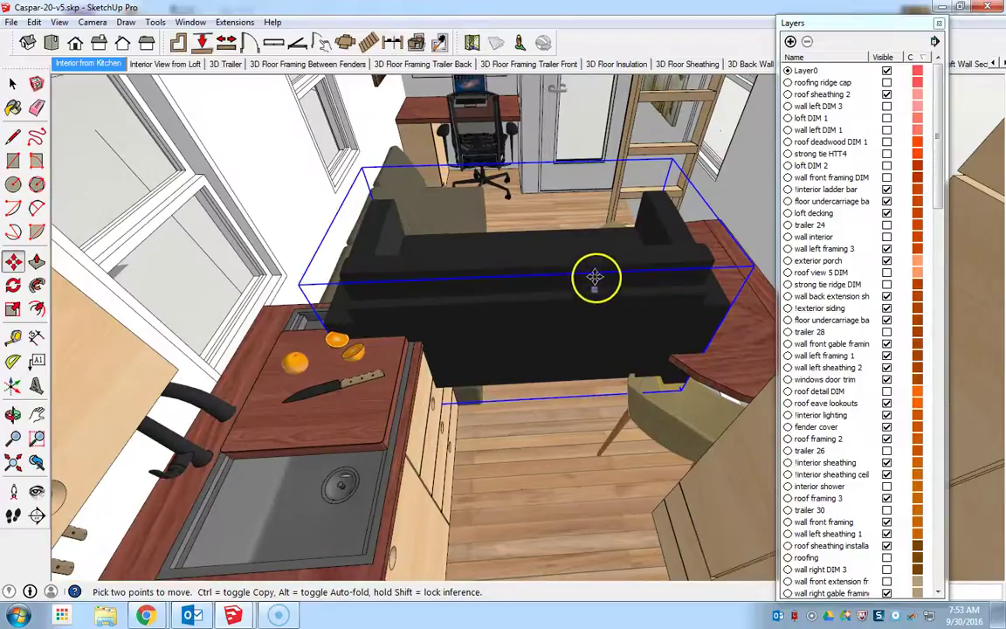
left_click(489, 243)
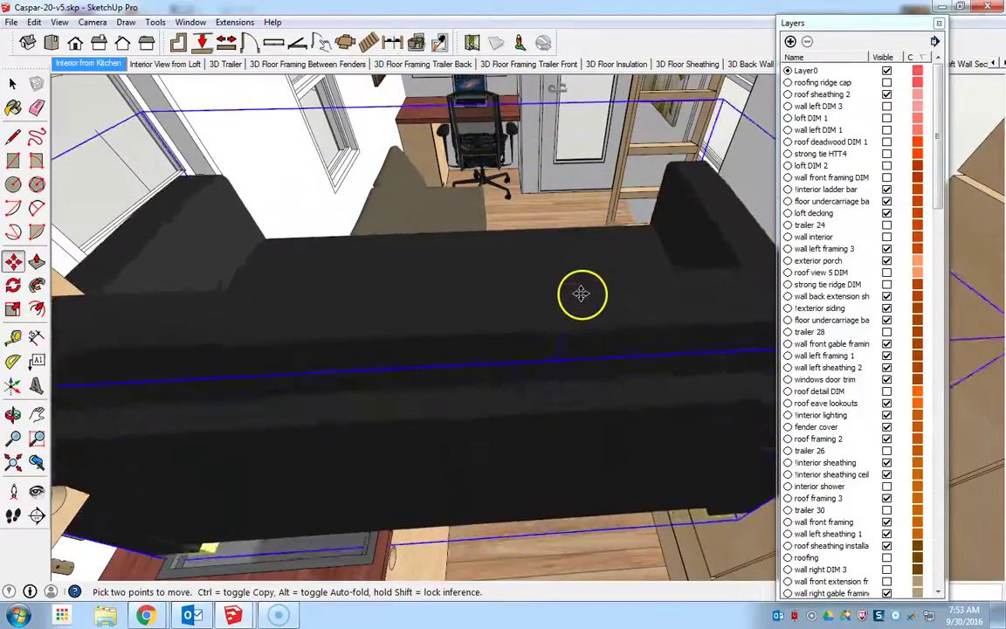
left_click(444, 352)
Place a section plane on the long exterior side wall of the house, between its two windows.
left_click(88, 64)
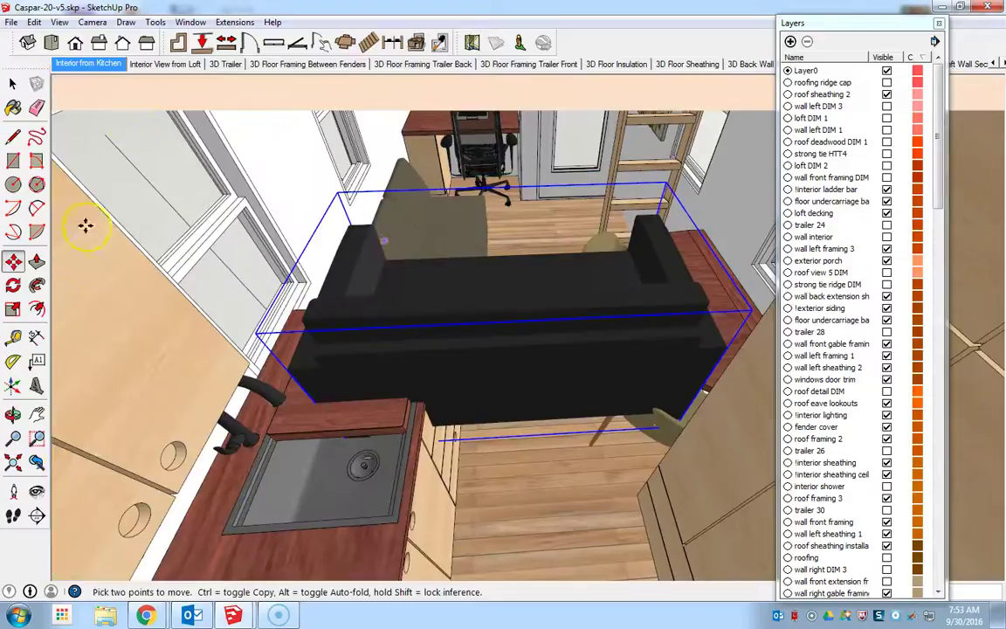
left_click(13, 464)
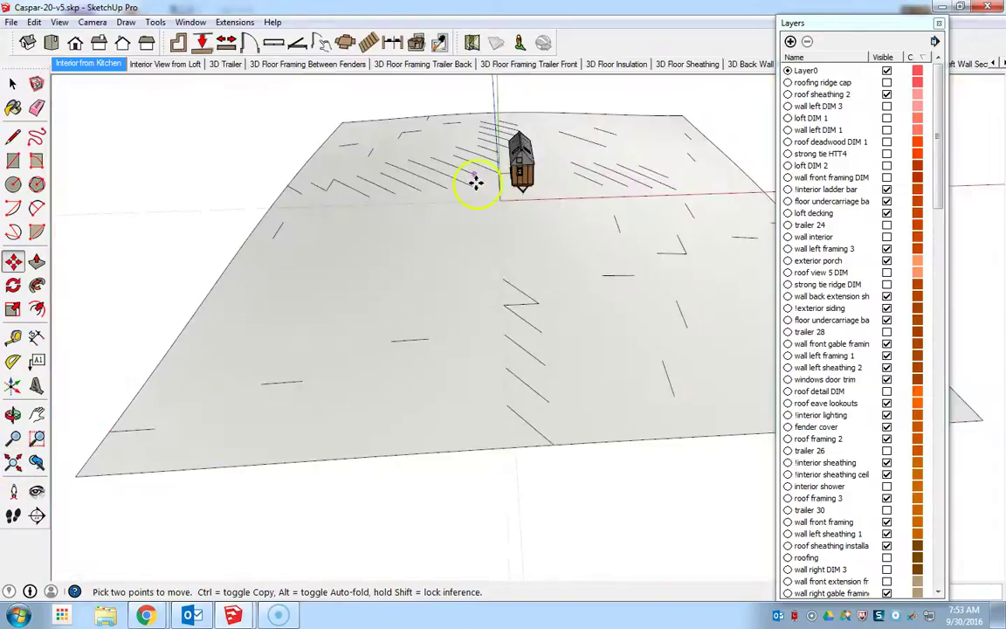
middle_click_drag(476, 184, 247, 270)
middle_click_drag(441, 237, 312, 225)
scroll(312, 224, "up", 5)
middle_click_drag(364, 270, 410, 166)
left_click(59, 22)
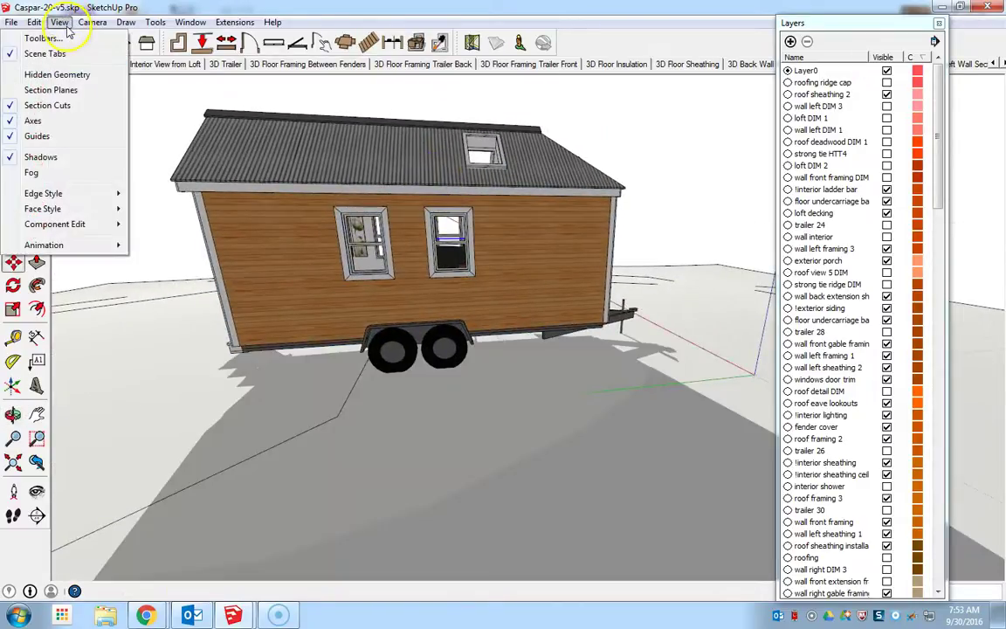
mouse_move(102, 22)
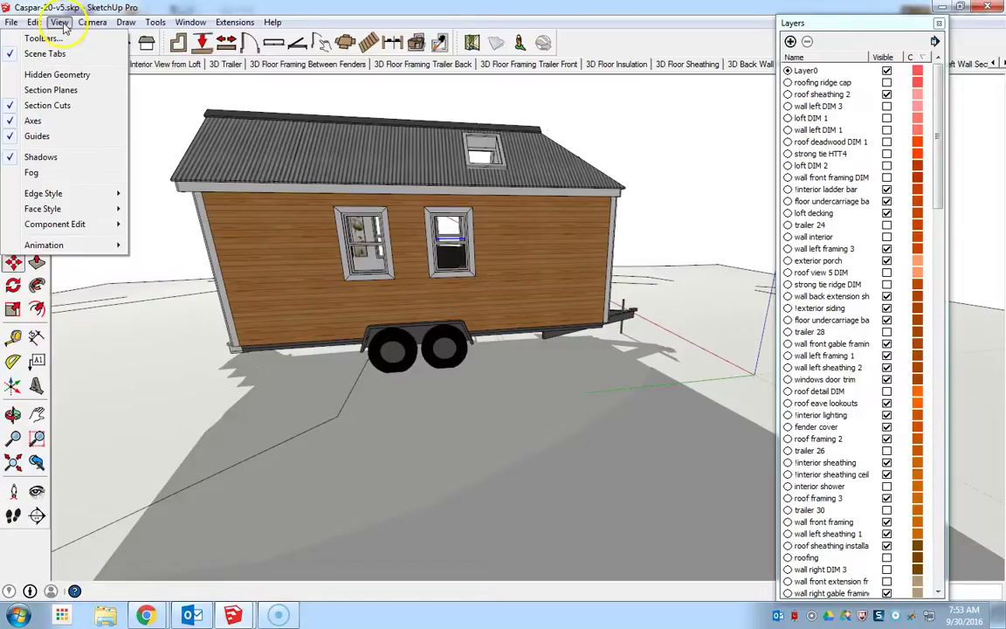
mouse_move(152, 21)
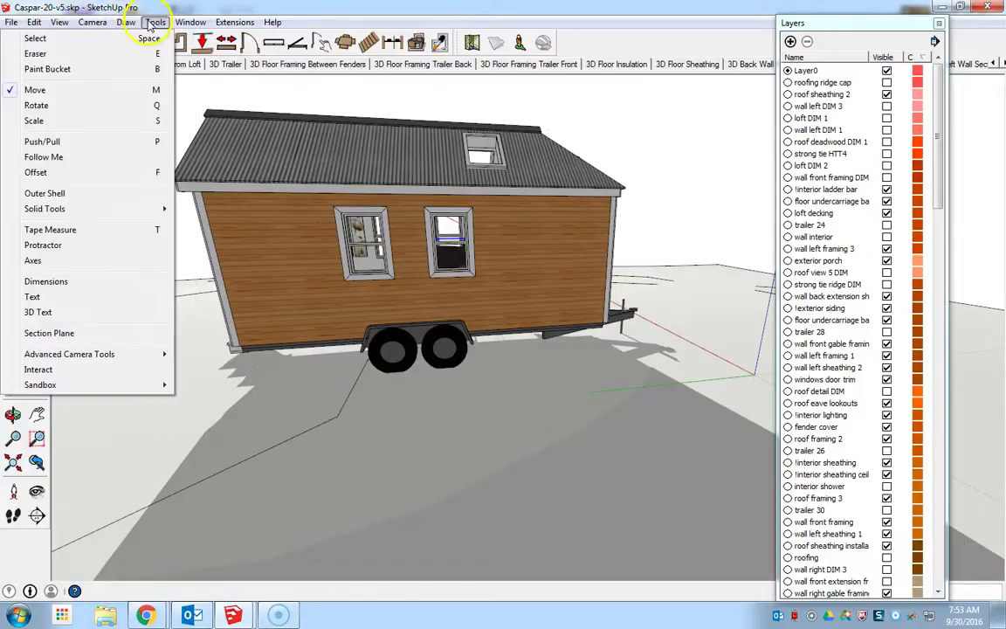
left_click(83, 333)
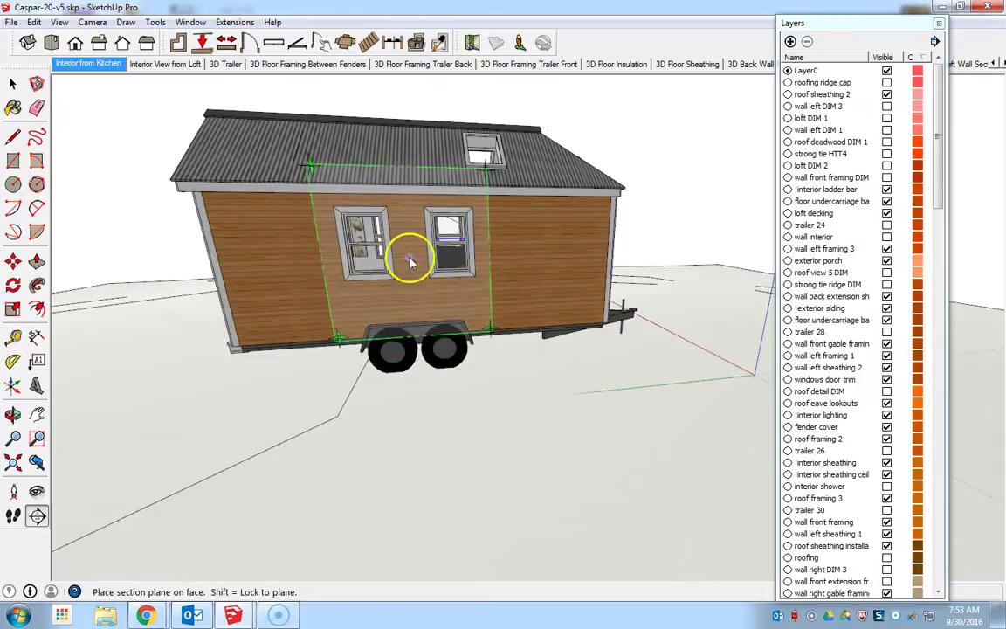
left_click(411, 259)
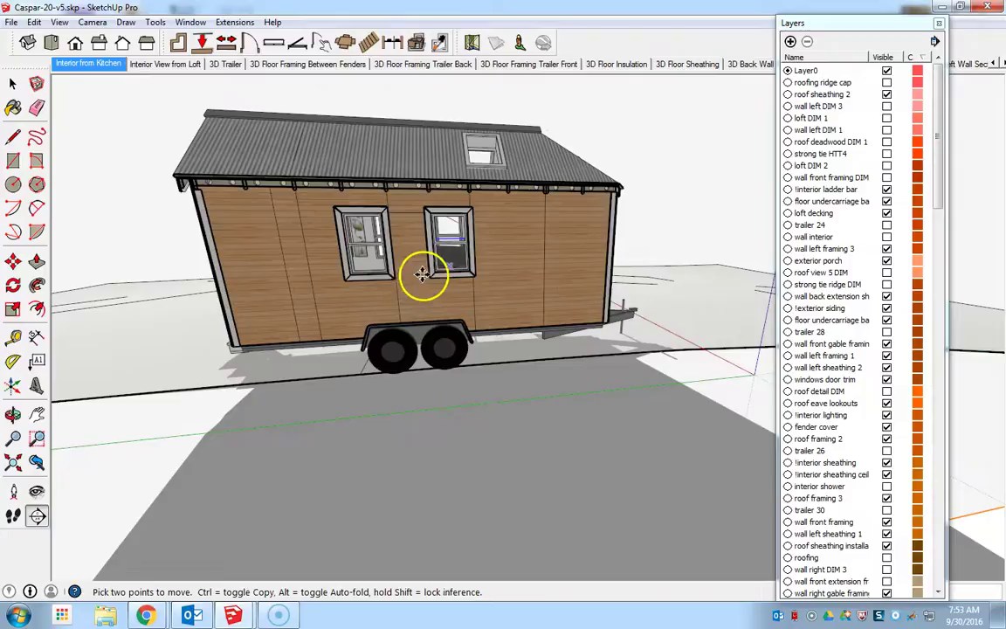
Move the section plane along the red axis into the house to cut away the side wall.
scroll(510, 273, "up", 2)
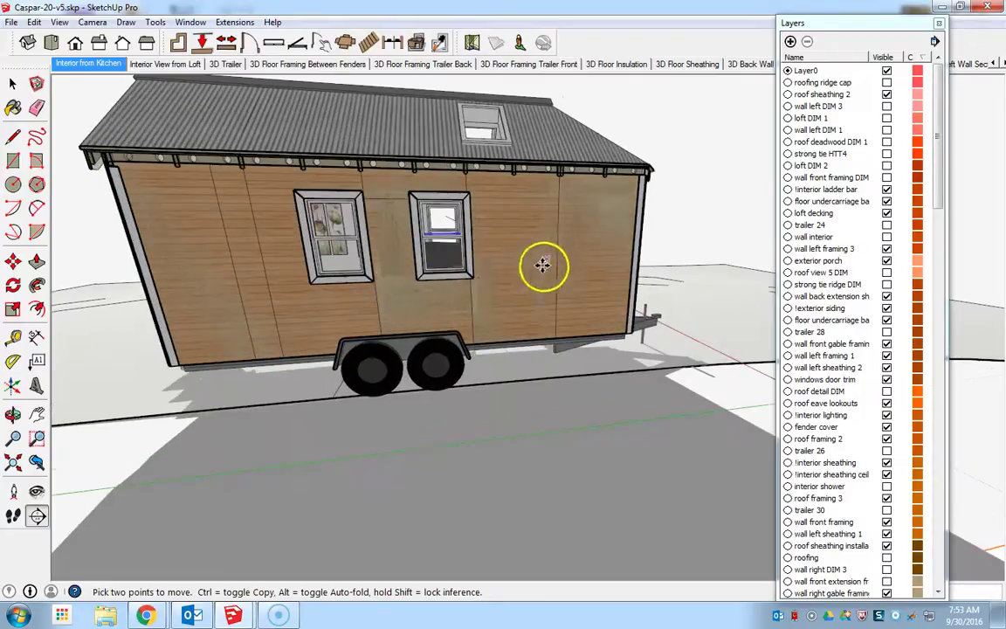
middle_click_drag(281, 324, 213, 340)
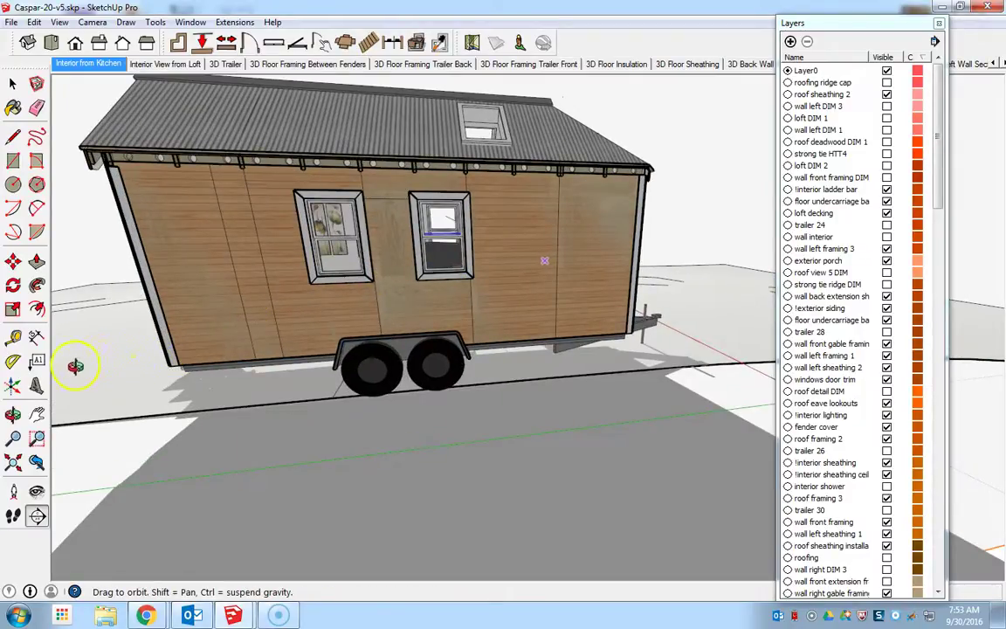
middle_click_drag(147, 374, 247, 382)
scroll(338, 319, "down", 4)
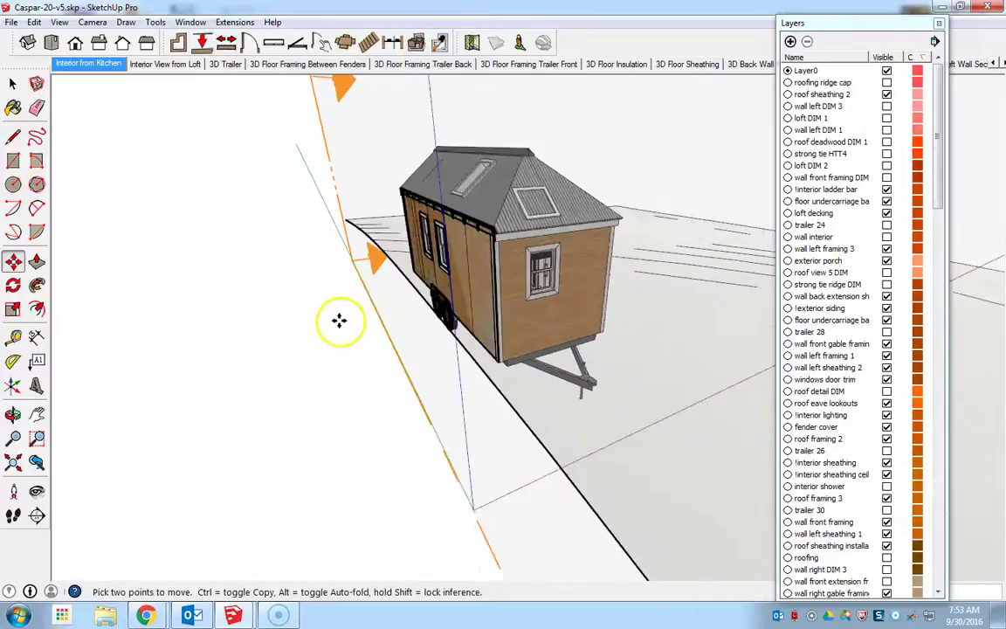
left_click(341, 105)
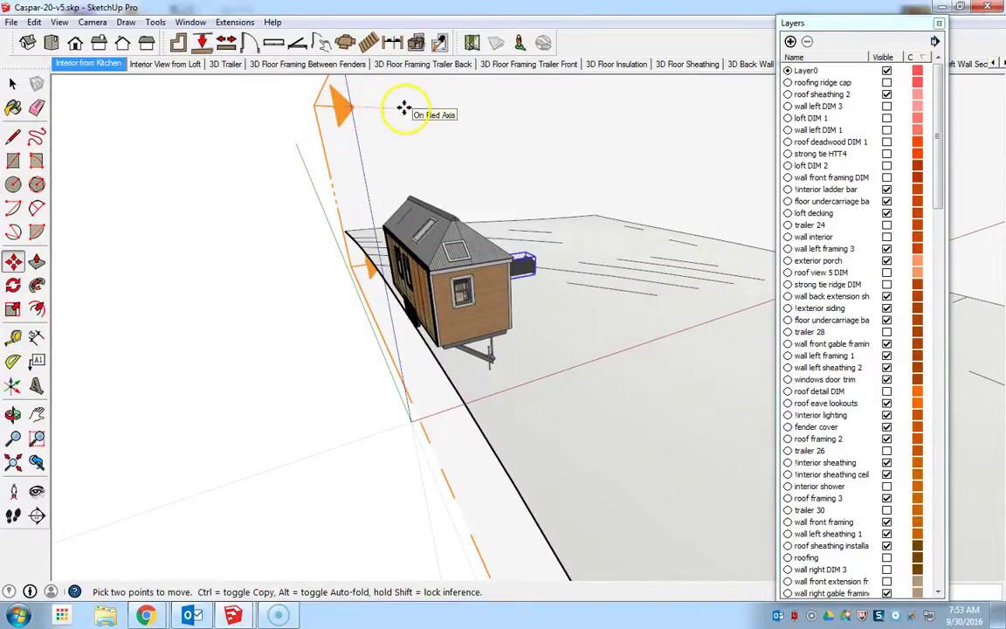
left_click(404, 110)
left_click(375, 125)
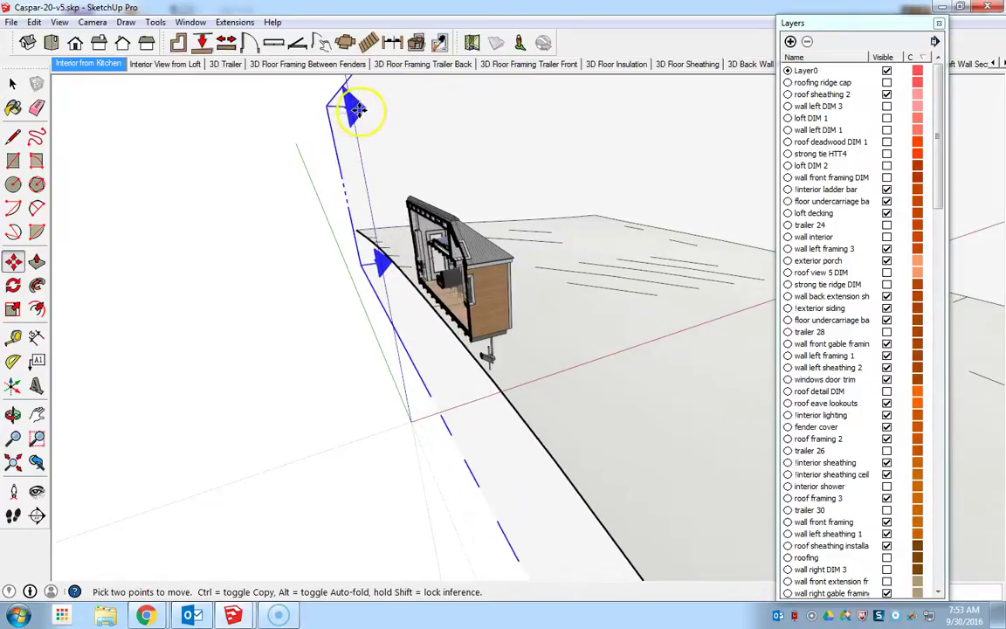
Move the dark sofa down to the floor, next to the existing couch in the cutaway living area.
middle_click_drag(550, 288, 793, 265)
scroll(532, 299, "up", 5)
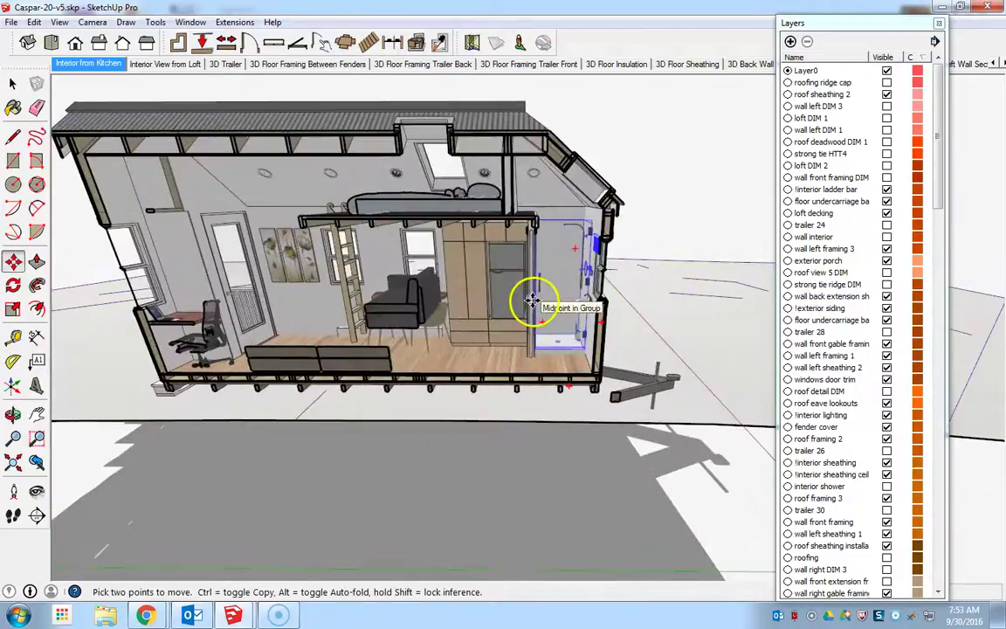
middle_click_drag(539, 299, 385, 289)
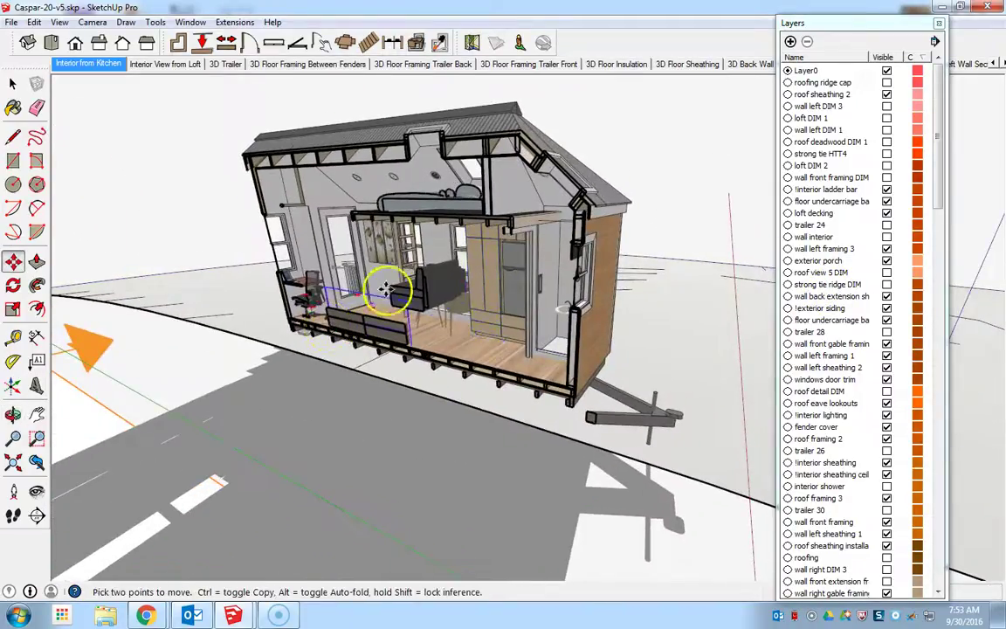
left_click(388, 337)
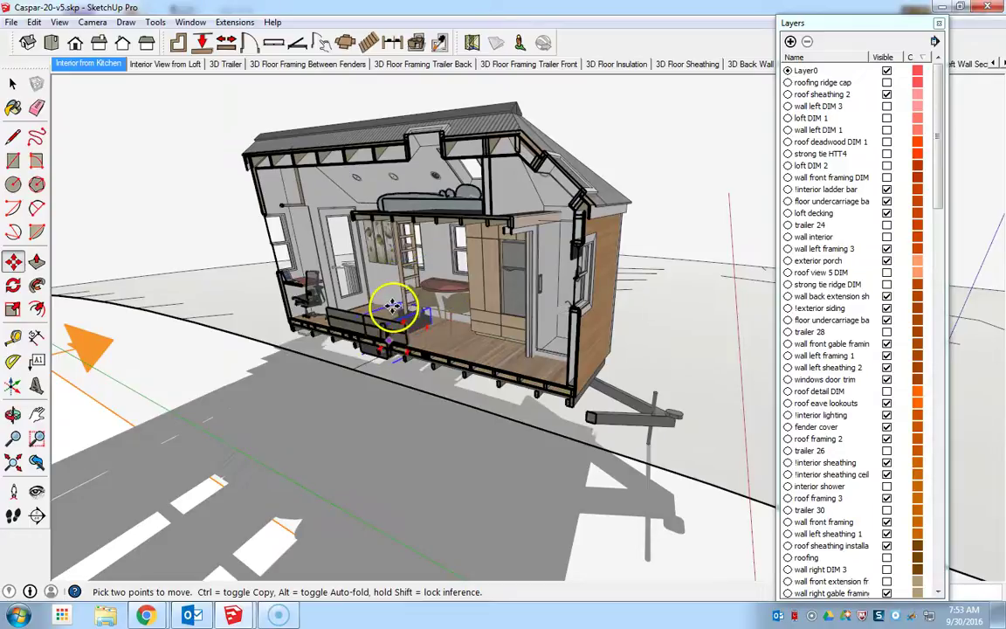
left_click(393, 319)
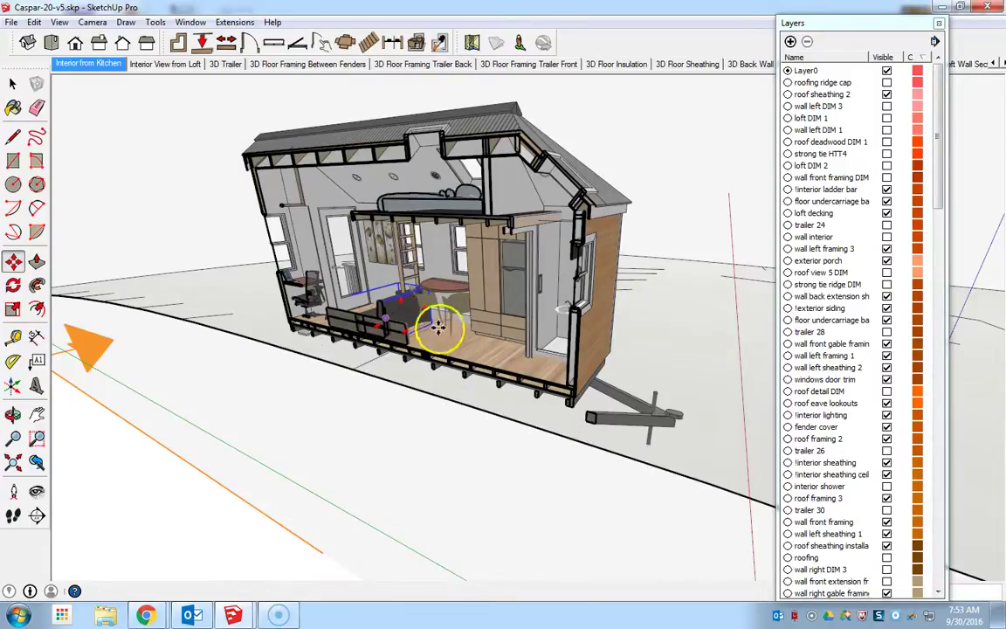
left_click(441, 299)
scroll(410, 304, "up", 4)
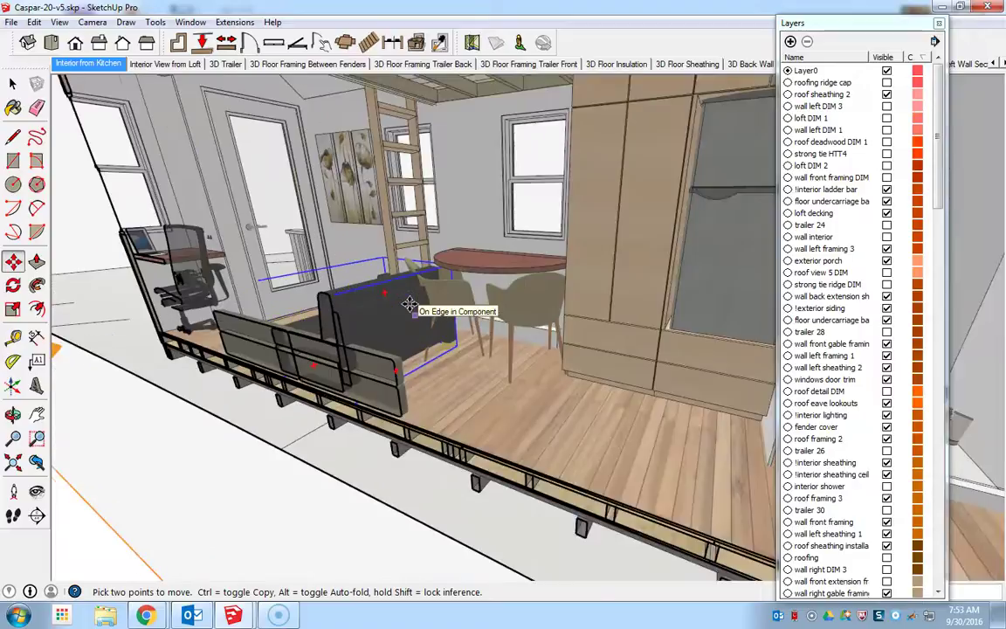
scroll(409, 304, "down", 2)
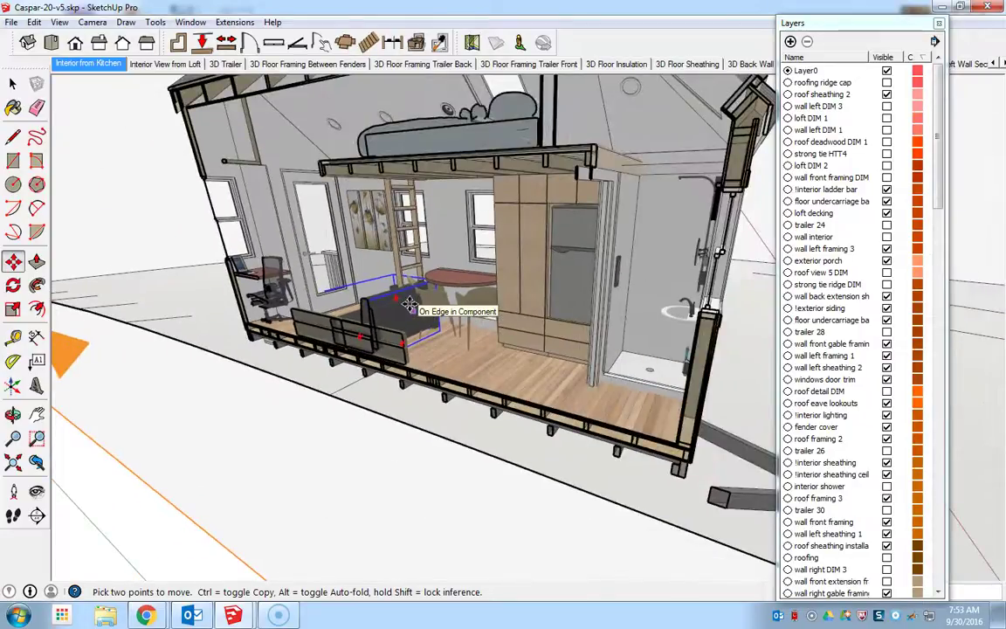
left_click_drag(409, 304, 354, 334)
middle_click_drag(354, 334, 663, 371)
scroll(522, 359, "down", 6)
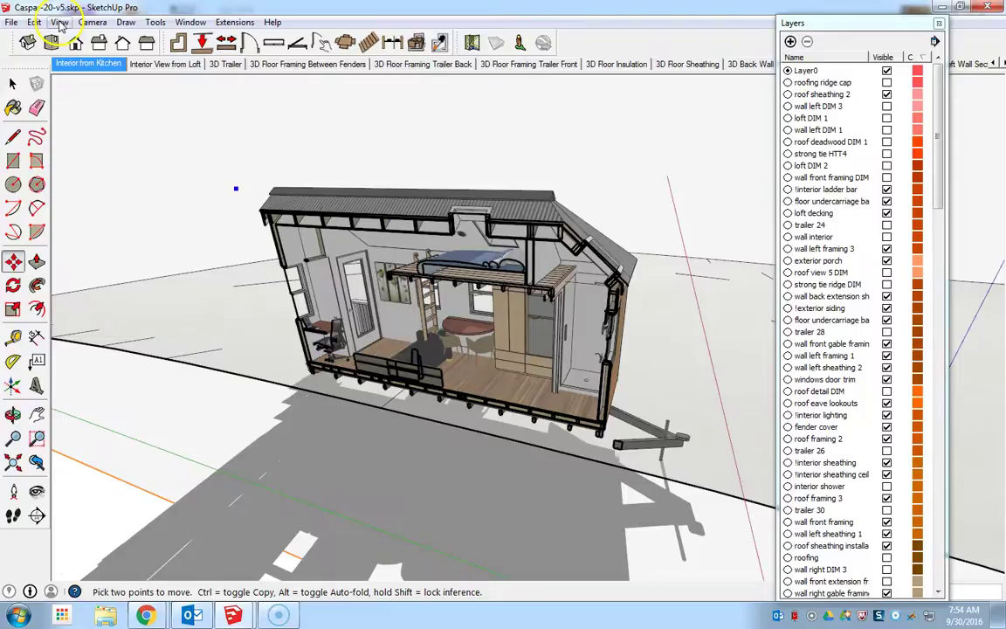
Change the model's face style to Shaded.
left_click(58, 23)
mouse_move(85, 211)
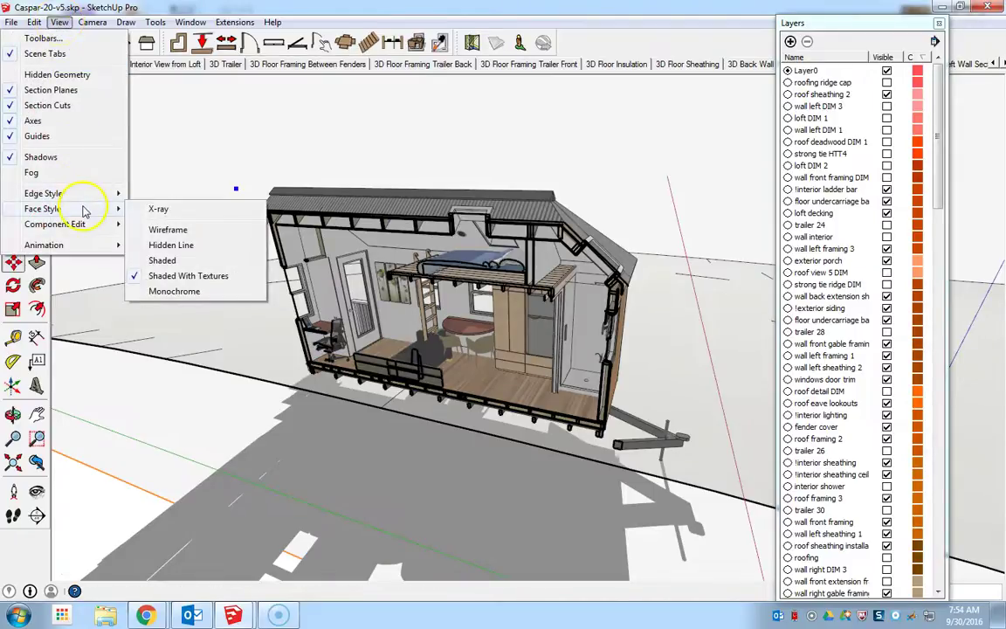
left_click(174, 264)
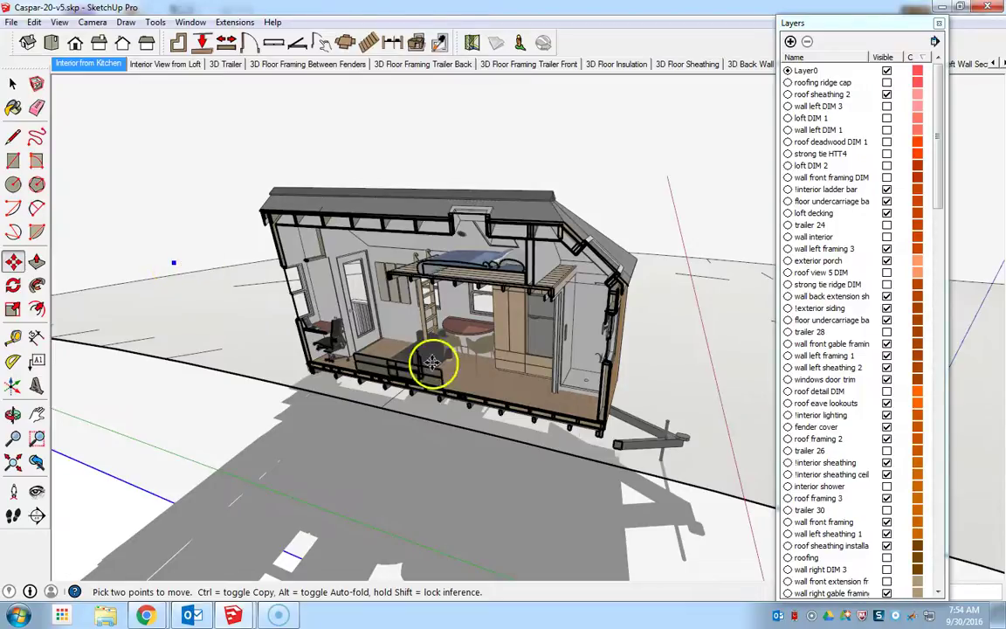
Examine how the dark sofa sits relative to the existing couch, loft ladder and table in the cutaway house.
middle_click_drag(421, 359, 635, 353)
key("m")
scroll(633, 359, "up", 3)
scroll(638, 349, "down", 3)
left_click(622, 349)
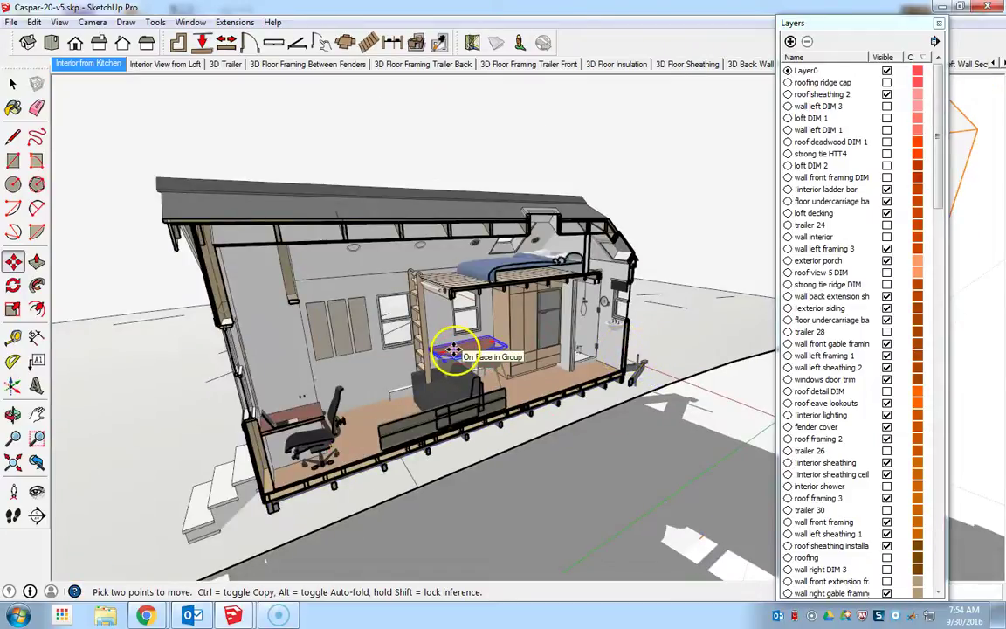
left_click(379, 417)
left_click(418, 374)
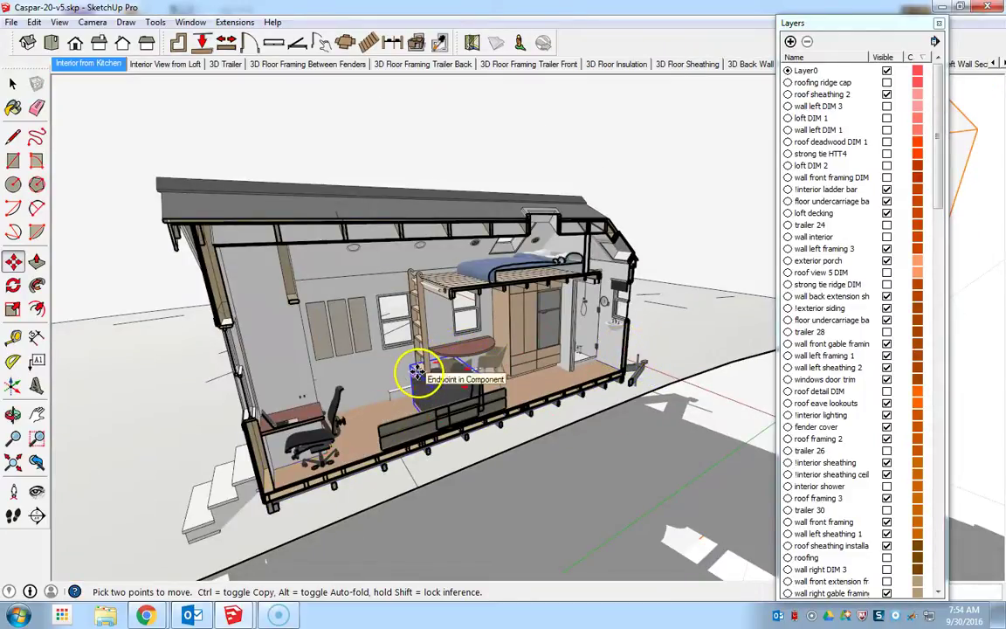
left_click(377, 360)
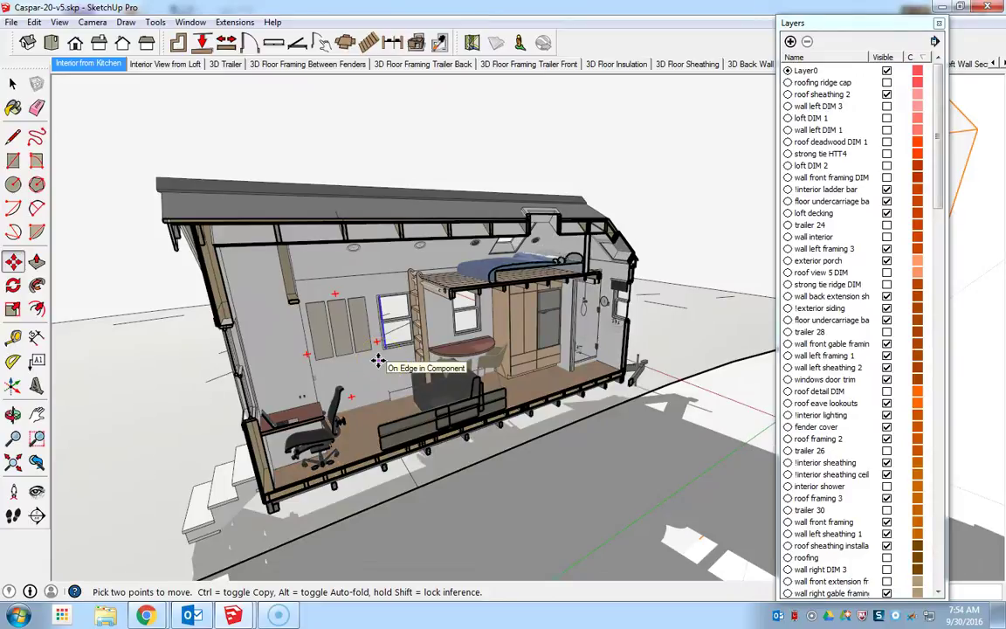
left_click(412, 332)
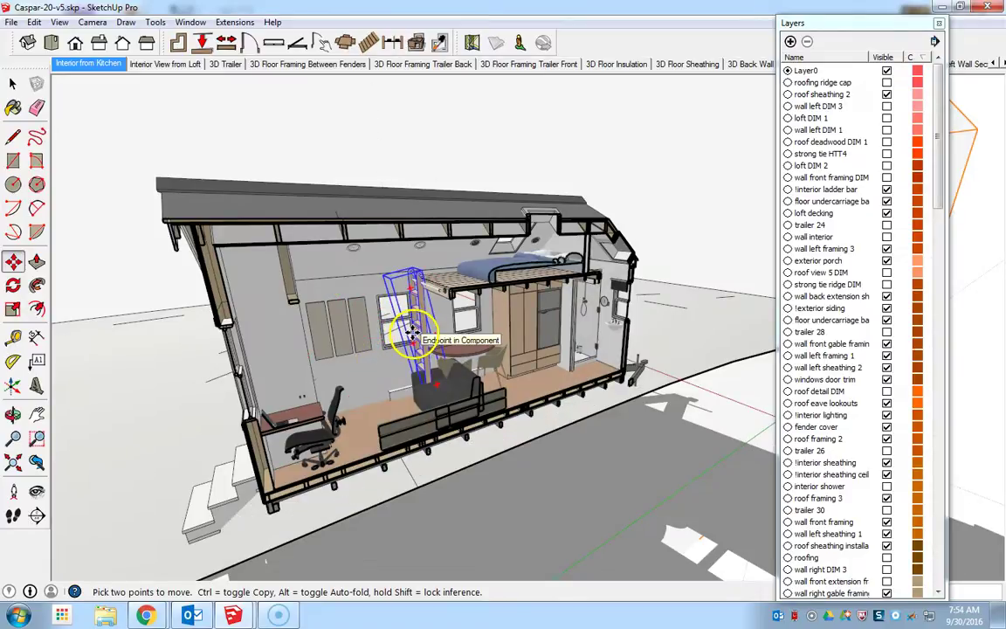
left_click(417, 337)
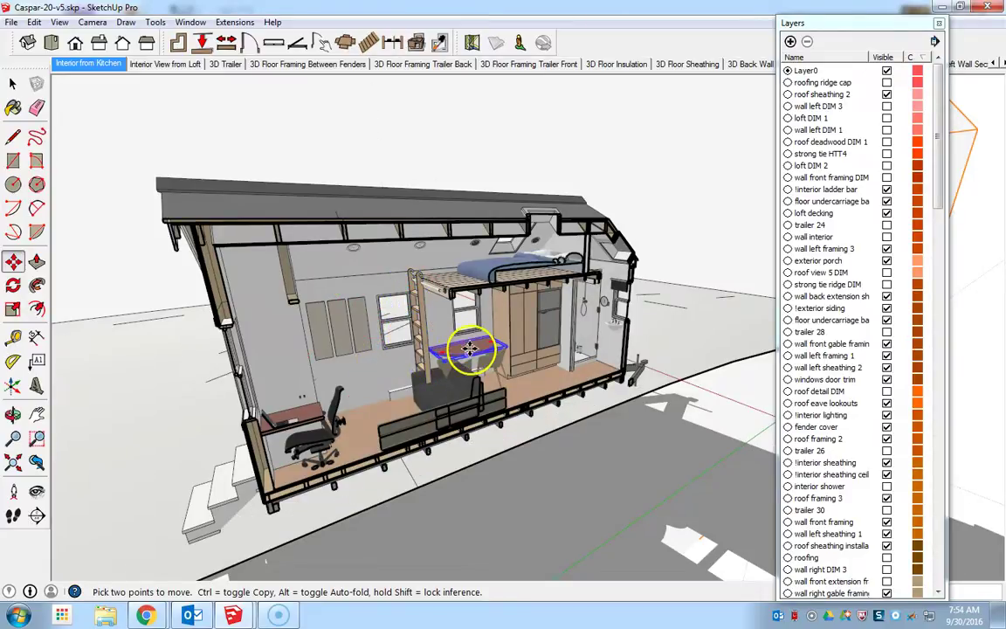
left_click_drag(433, 388, 422, 385)
left_click(422, 385)
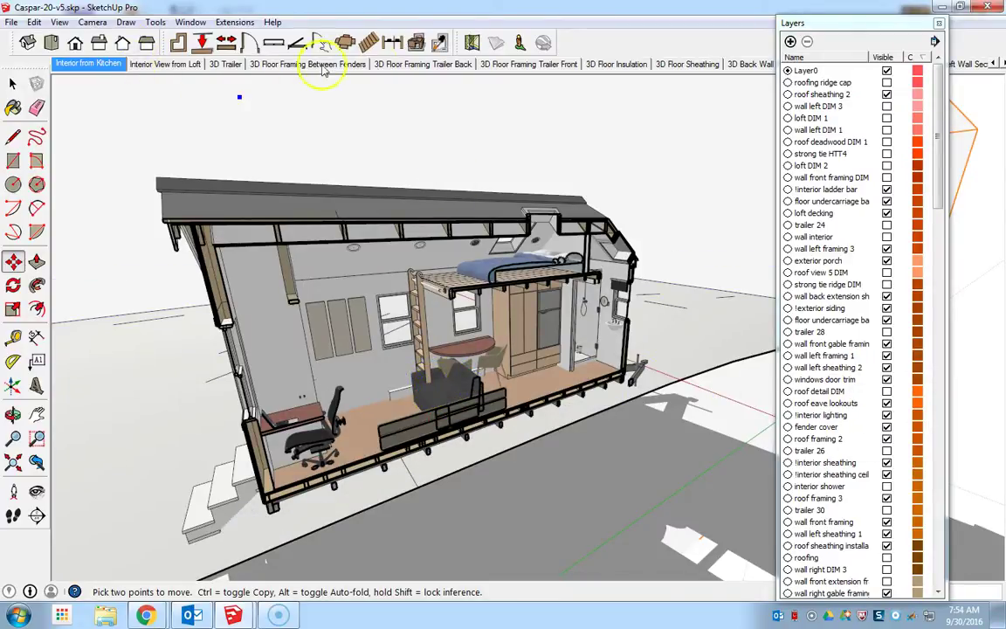